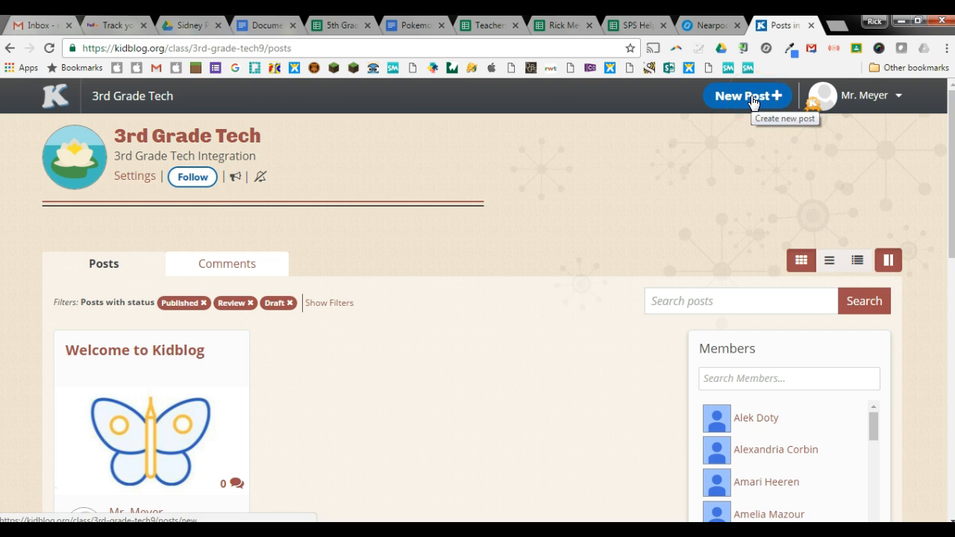
Start a new post in the 3rd Grade Tech class blog
left_click(751, 96)
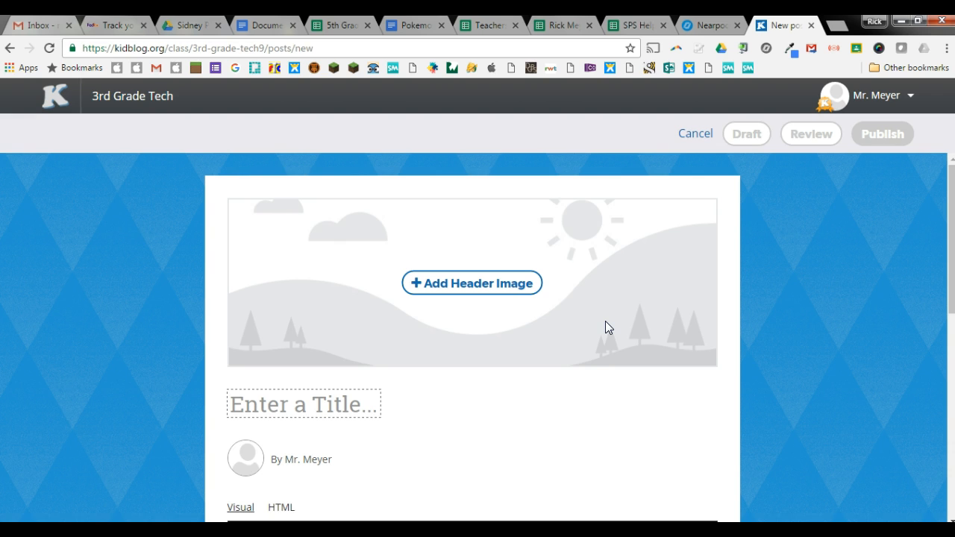
scroll(606, 326, "down", 1)
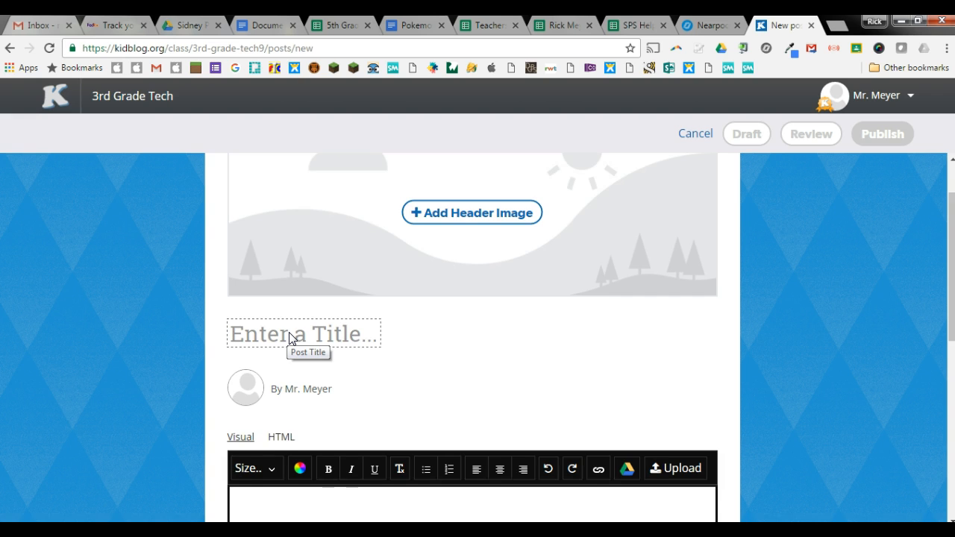
scroll(290, 338, "down", 1)
scroll(283, 234, "up", 1)
Switch to the Document Formatting 2016 file in Google Docs and copy its title, "The History of Pokemon"
left_click(262, 25)
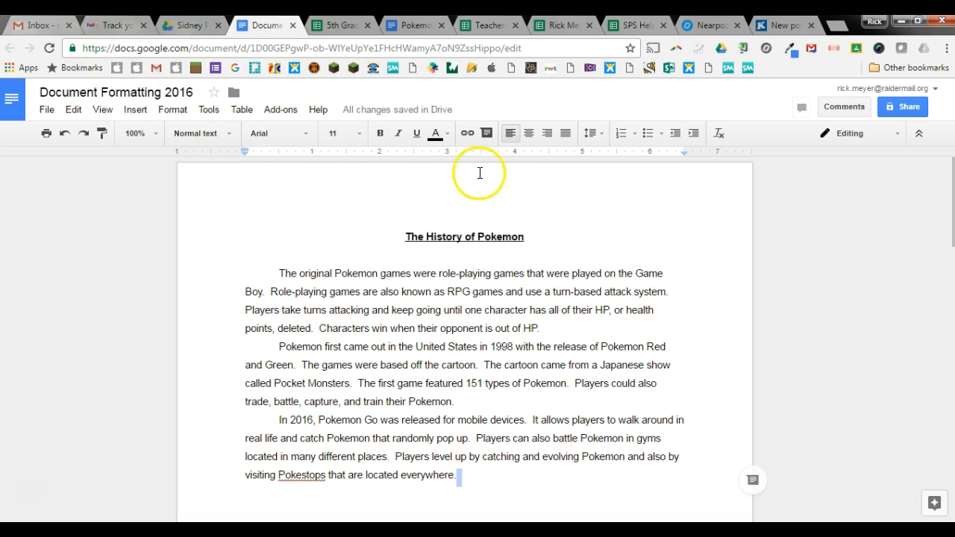
left_click(525, 237)
left_click_drag(525, 237, 479, 237)
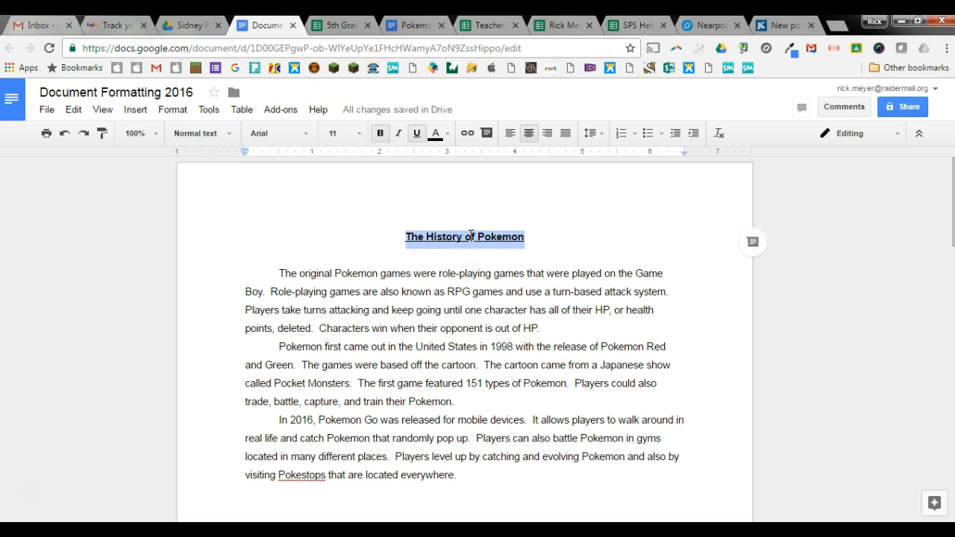
right_click(467, 239)
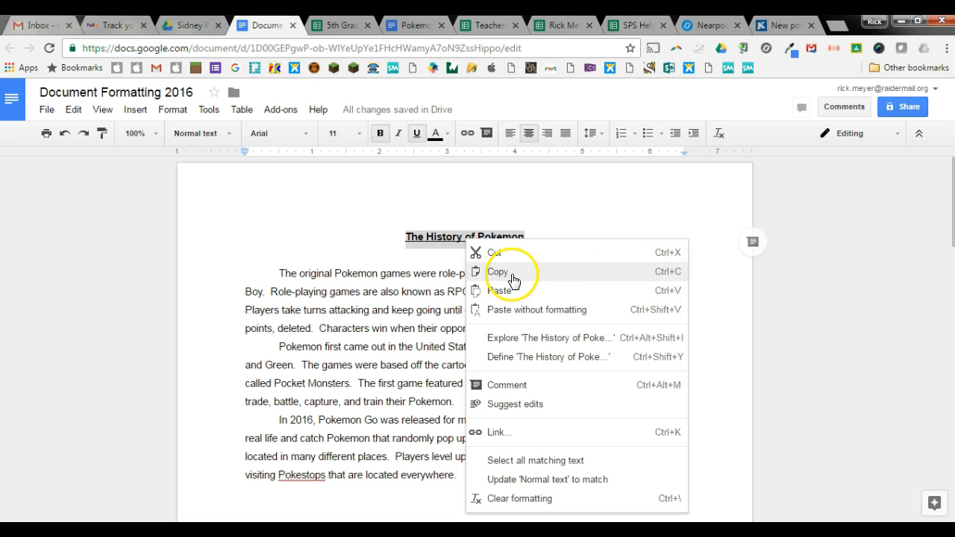
left_click(566, 274)
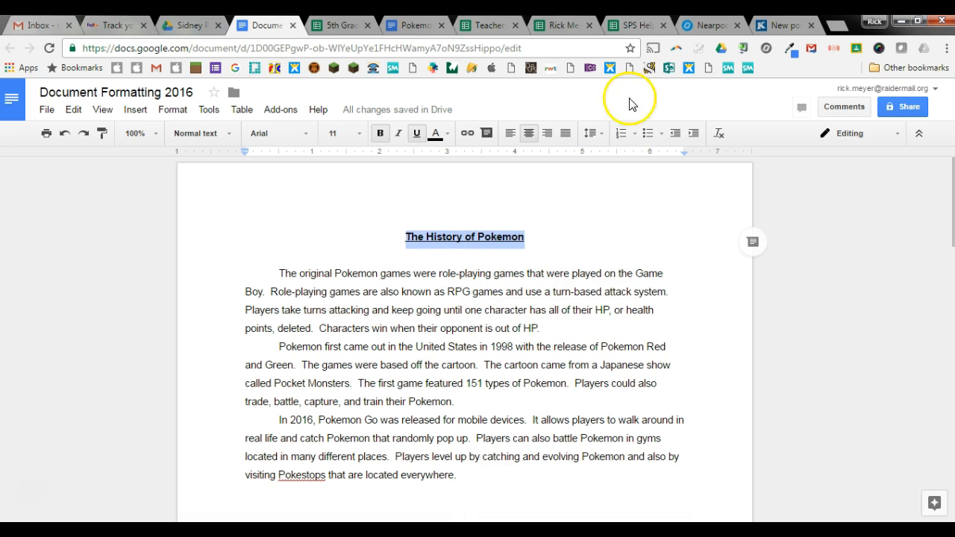
Return to the new Kidblog post and paste "The History of Pokemon" as the post title
left_click(780, 25)
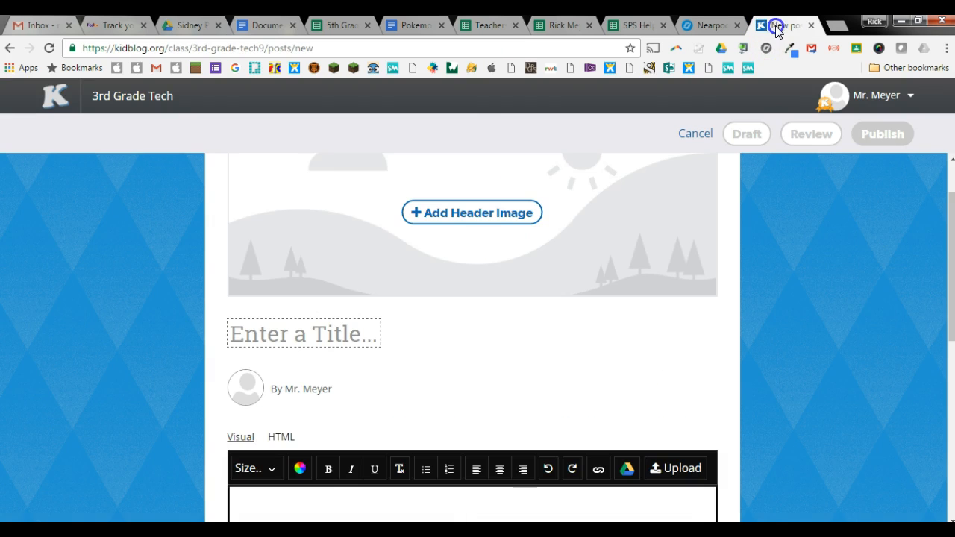
left_click(289, 328)
right_click(282, 327)
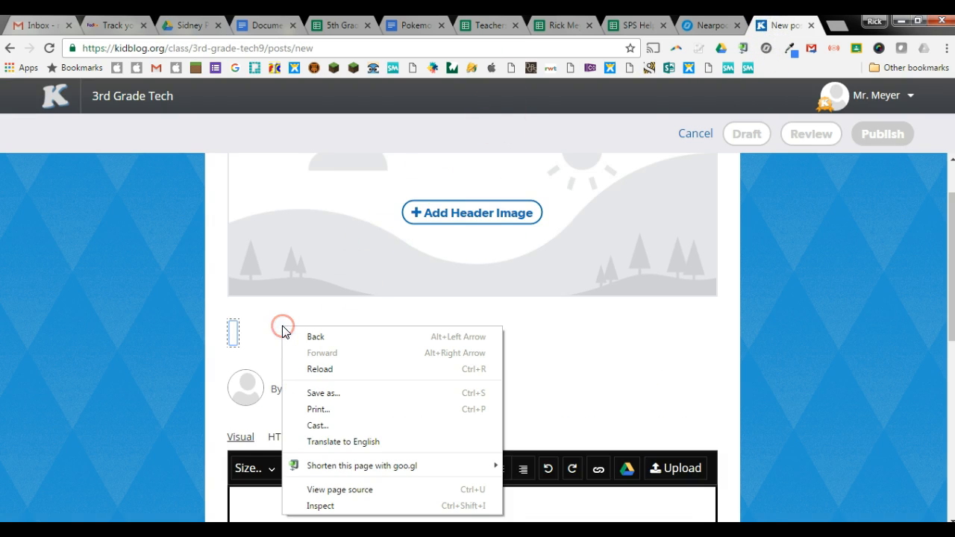
right_click(232, 334)
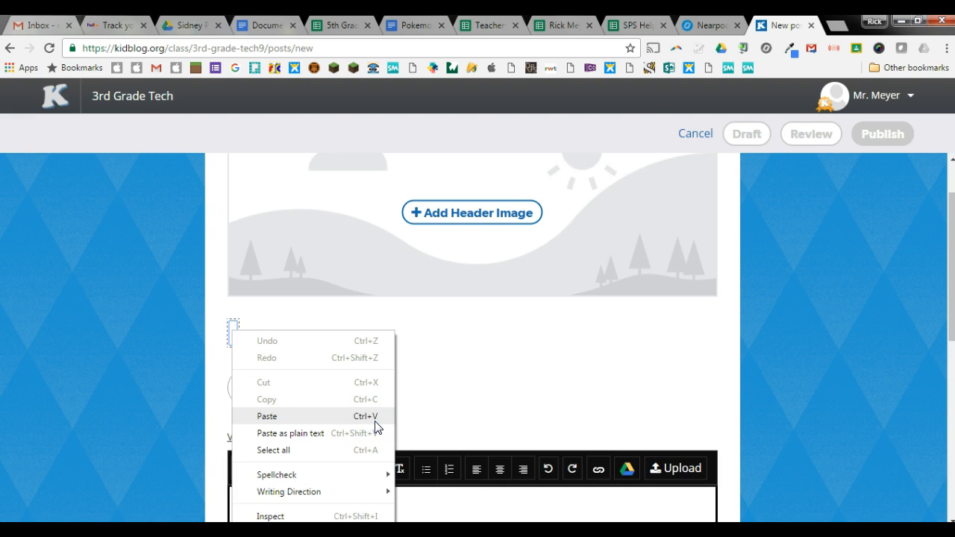
left_click(286, 420)
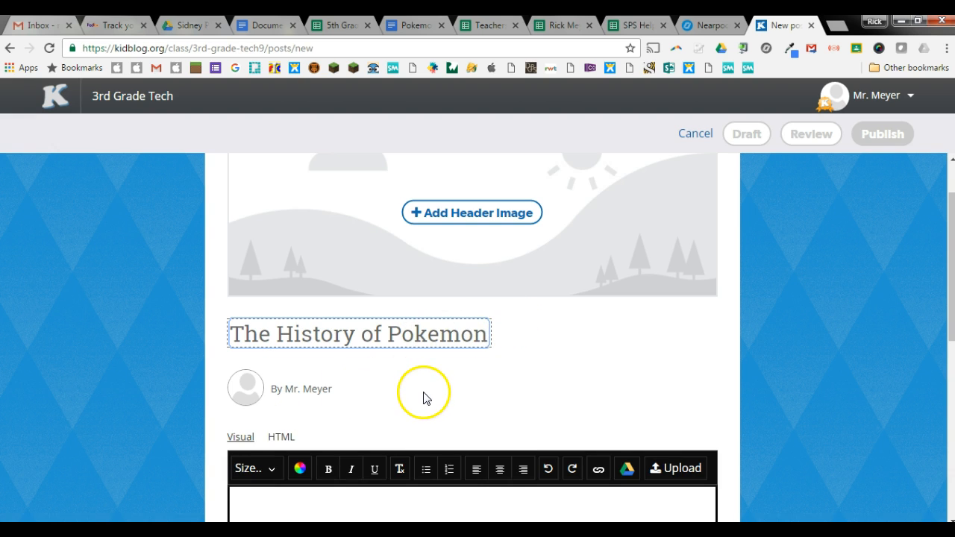
Put the cursor in the post's empty body, then switch to the Google Docs document and copy its three body paragraphs
scroll(435, 377, "down", 3)
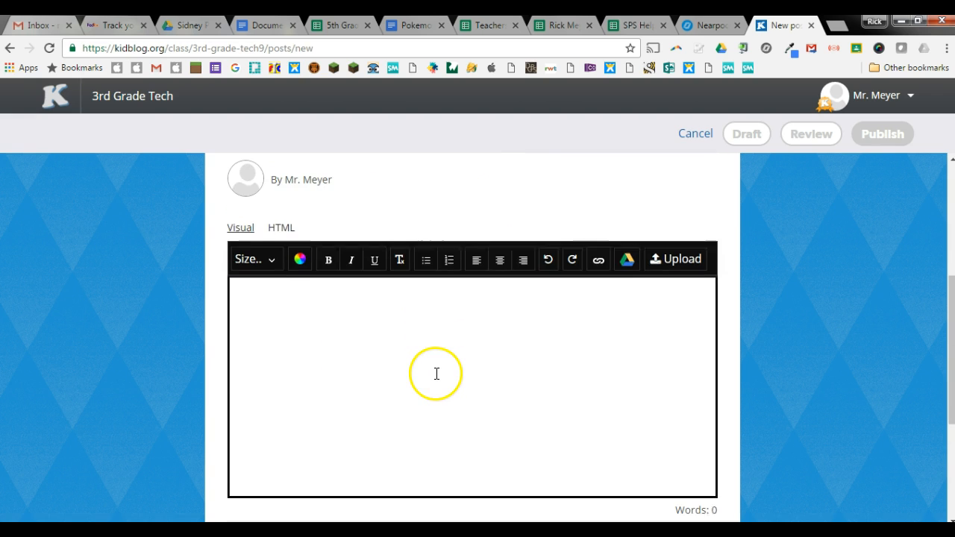
left_click(406, 306)
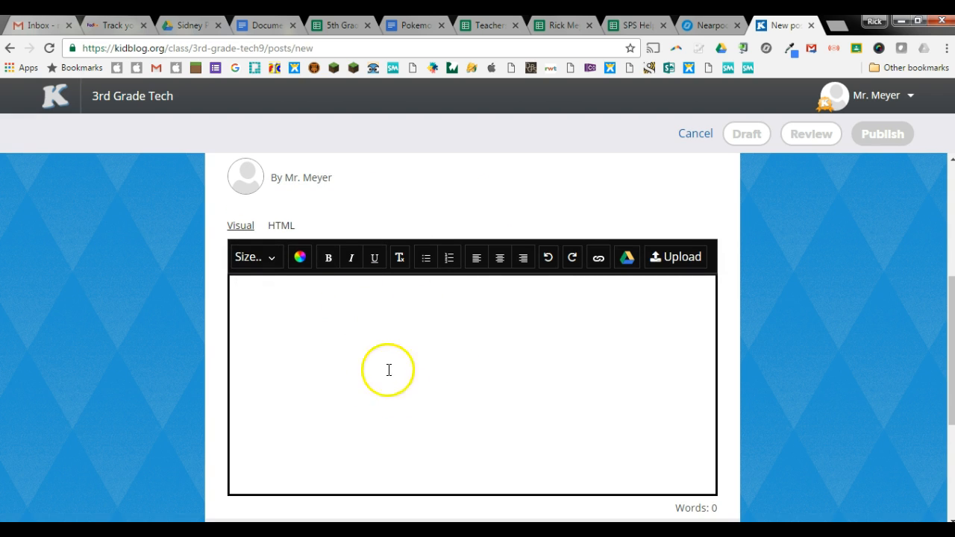
left_click(269, 27)
left_click_drag(463, 476, 280, 270)
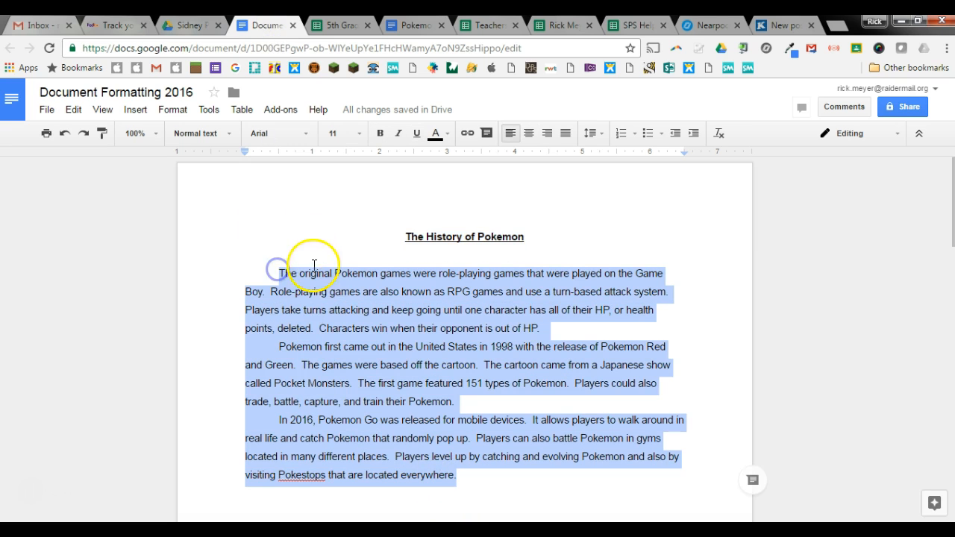
right_click(340, 334)
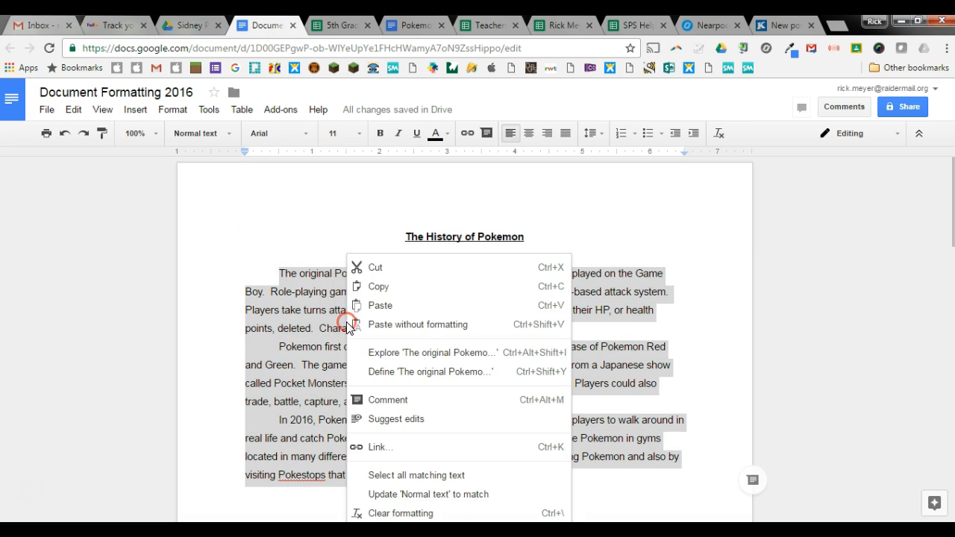
left_click(552, 291)
Return to the Kidblog post, paste the copied paragraphs into its body, and look over the title and text
left_click(781, 25)
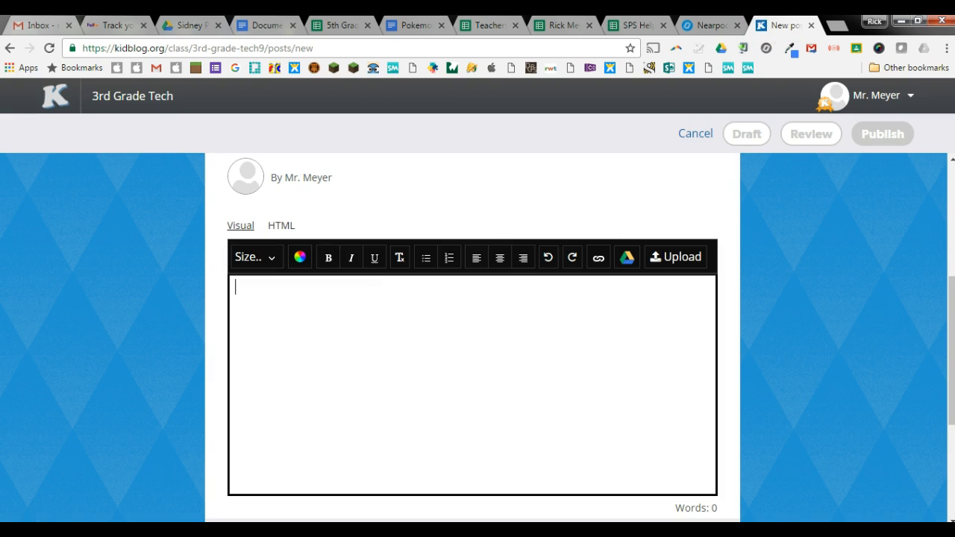
right_click(387, 307)
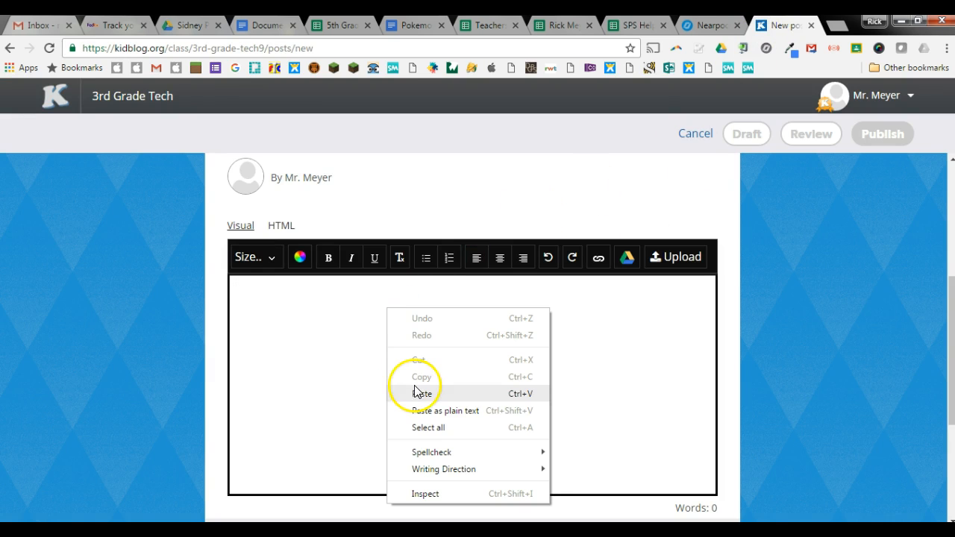
left_click(522, 395)
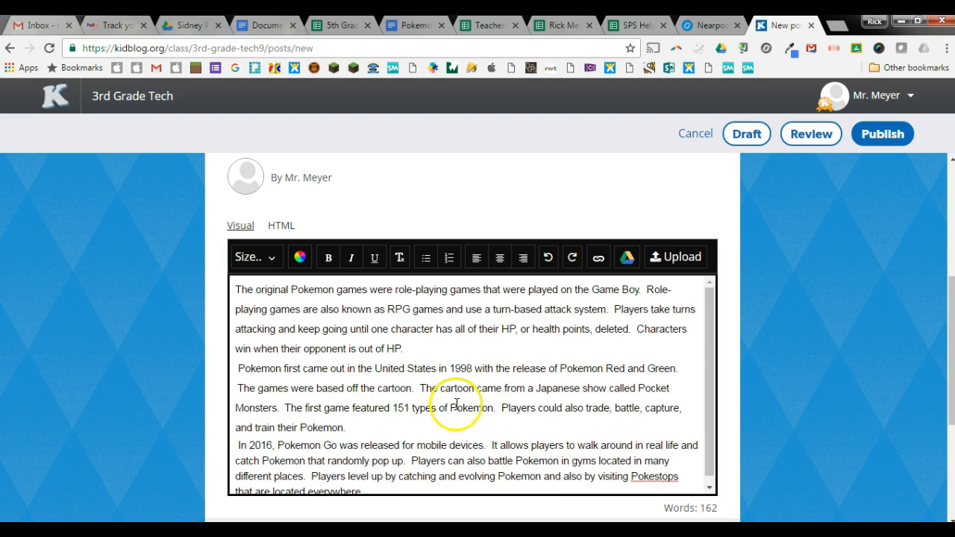
scroll(448, 388, "up", 5)
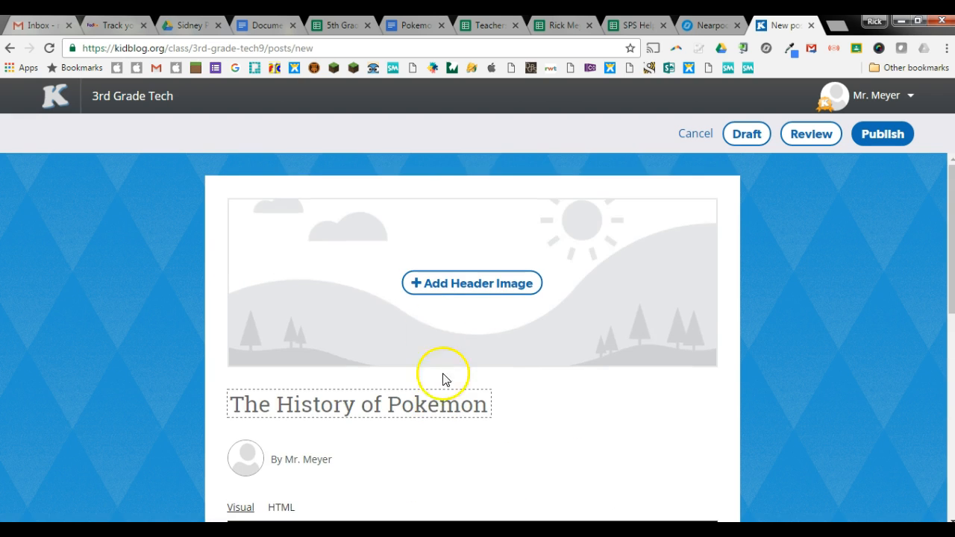
scroll(395, 405, "down", 4)
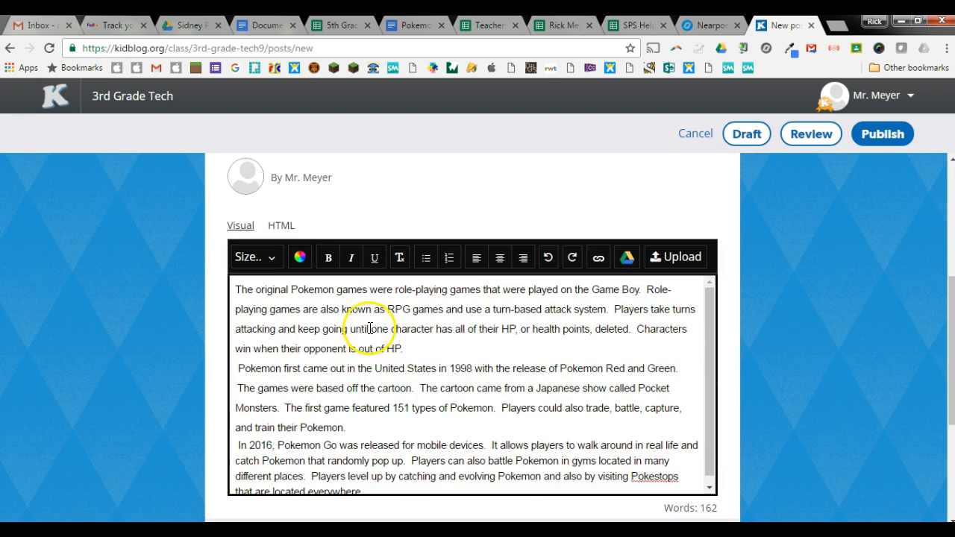
Delete the second and third paragraphs from the post body, keeping only the one about the original Pokemon games
left_click(375, 487)
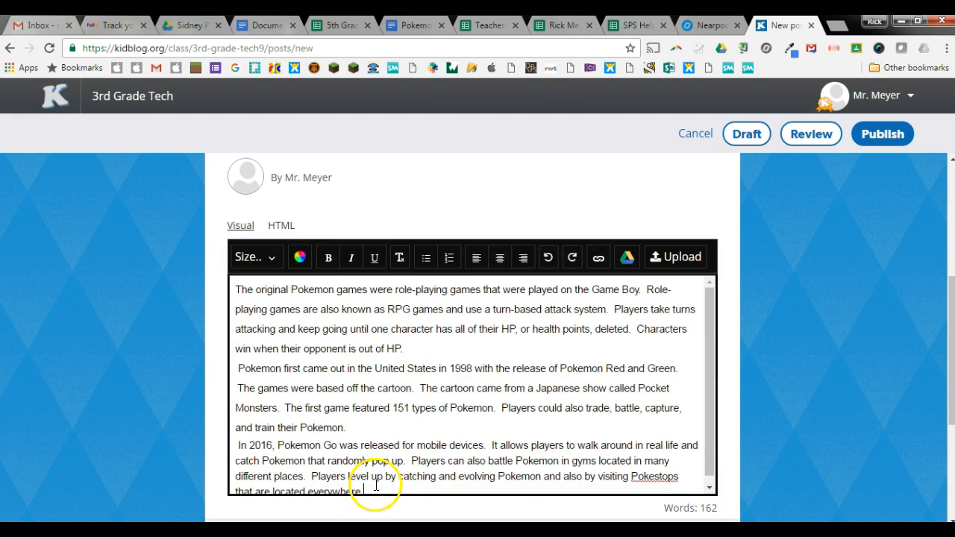
left_click(237, 366)
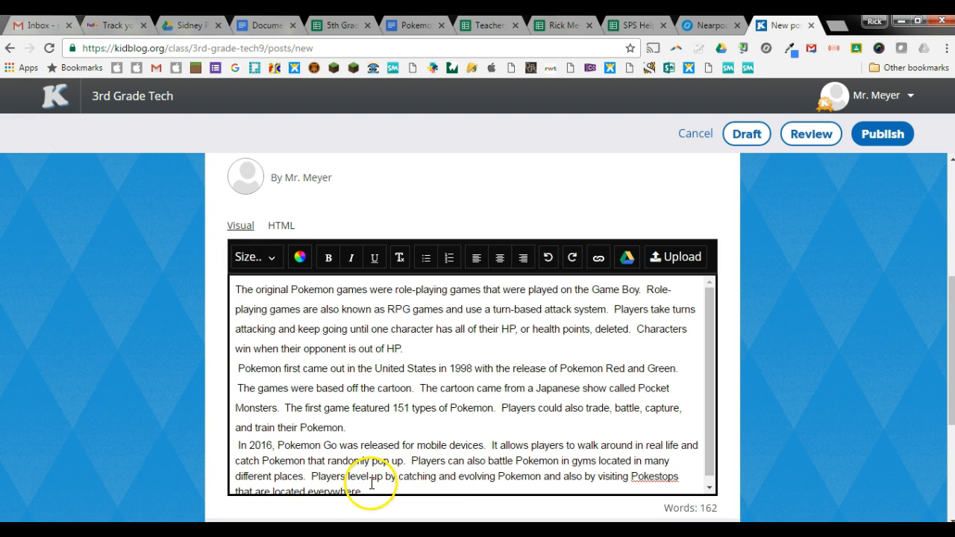
left_click_drag(324, 487, 222, 373)
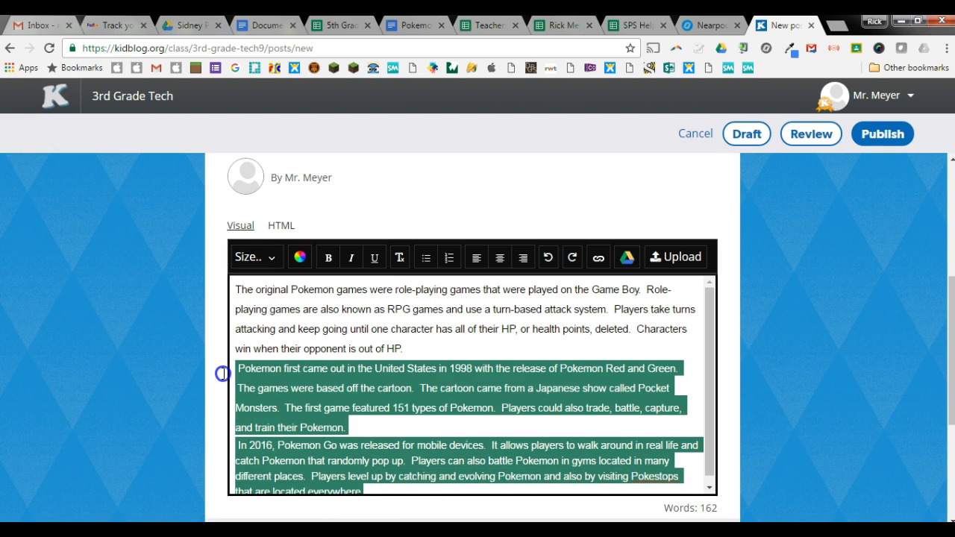
key("BackSpace")
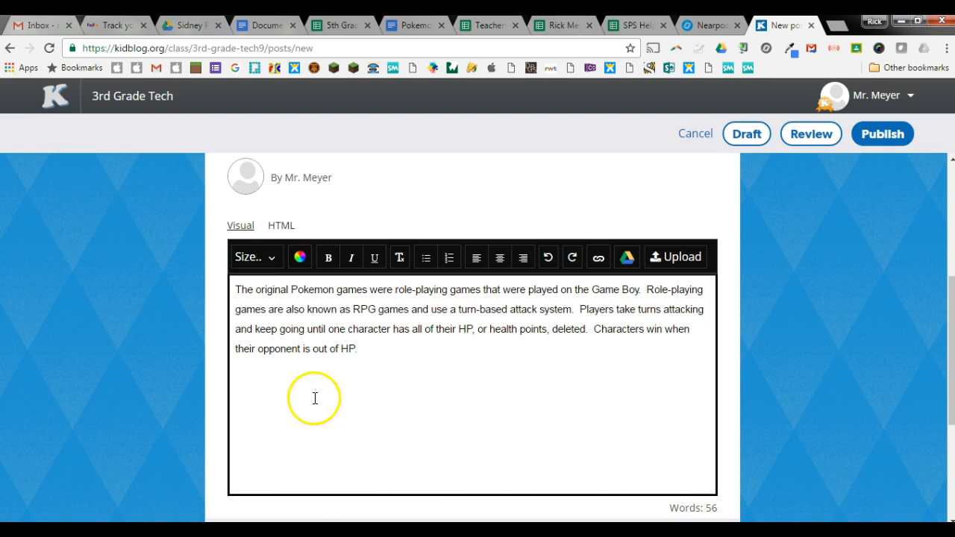
left_click(359, 349)
left_click_drag(359, 349, 215, 283)
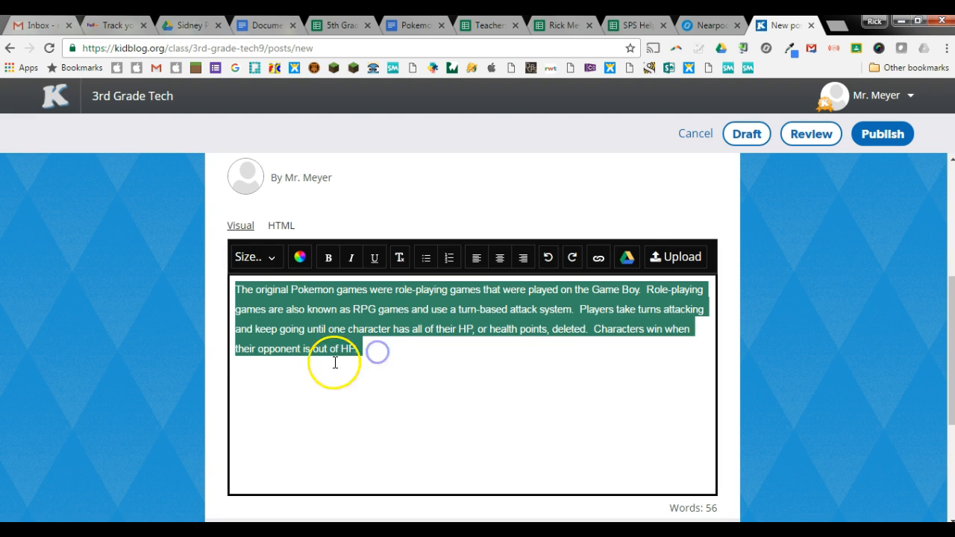
left_click(377, 351)
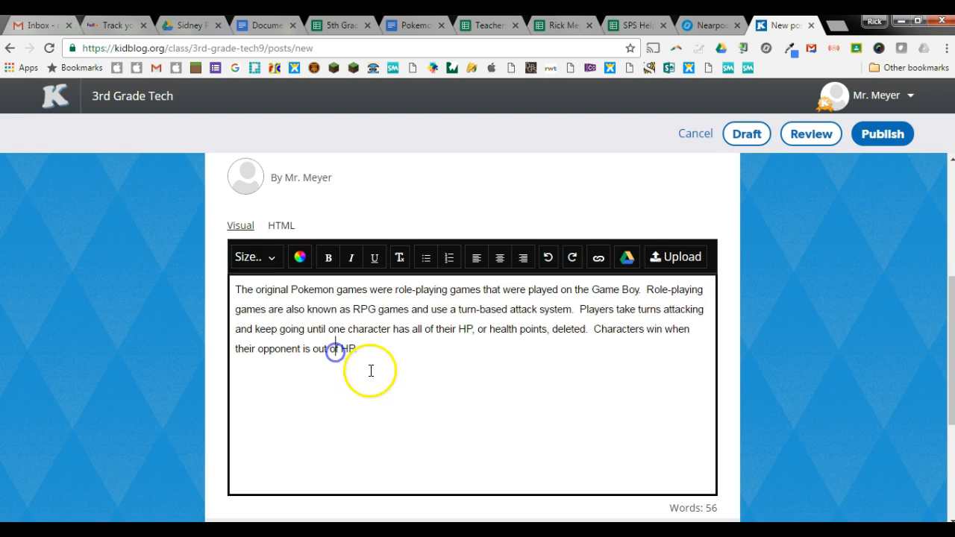
left_click(300, 257)
left_click(306, 302)
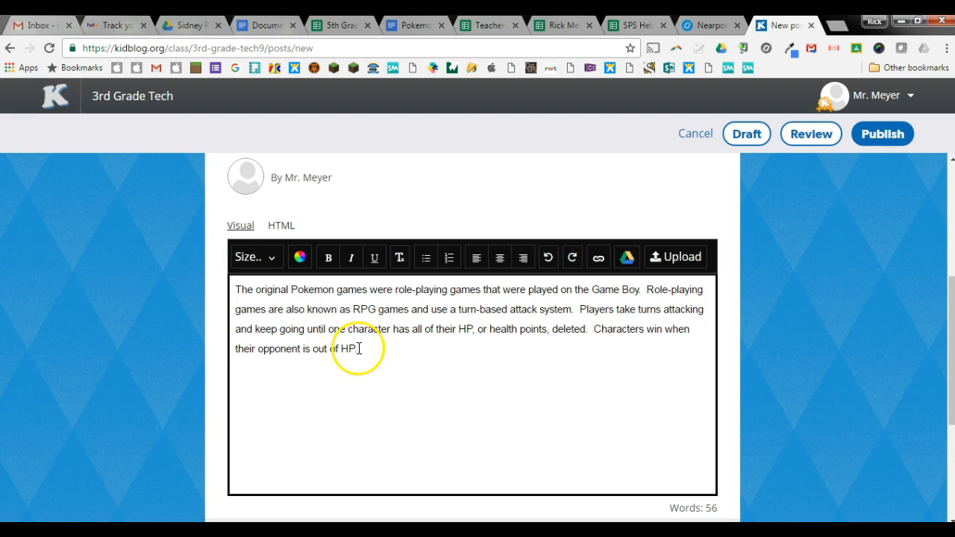
Set the text colour of the whole body paragraph to cyan
left_click_drag(361, 349, 234, 285)
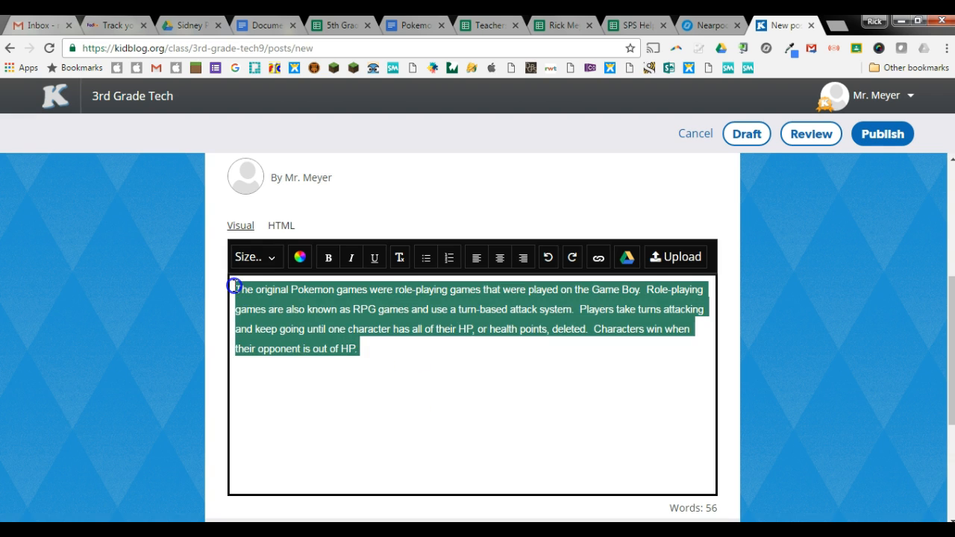
left_click(302, 259)
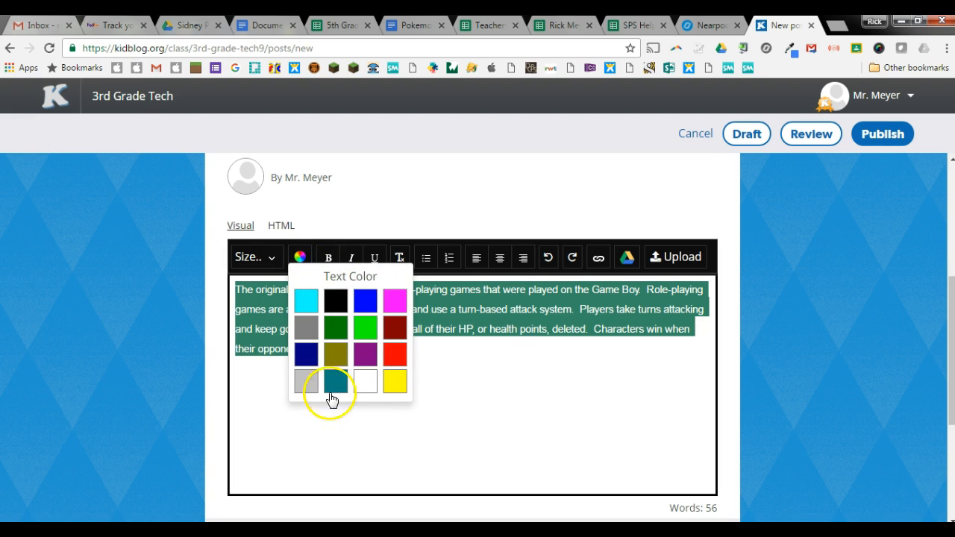
left_click(311, 308)
left_click(394, 364)
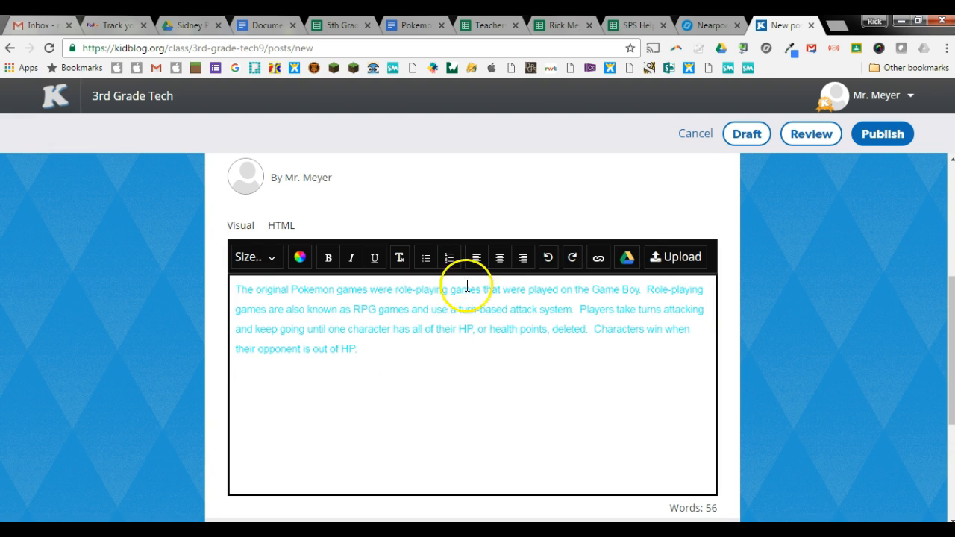
Change the text colour of the whole body paragraph to teal
left_click_drag(362, 354, 204, 294)
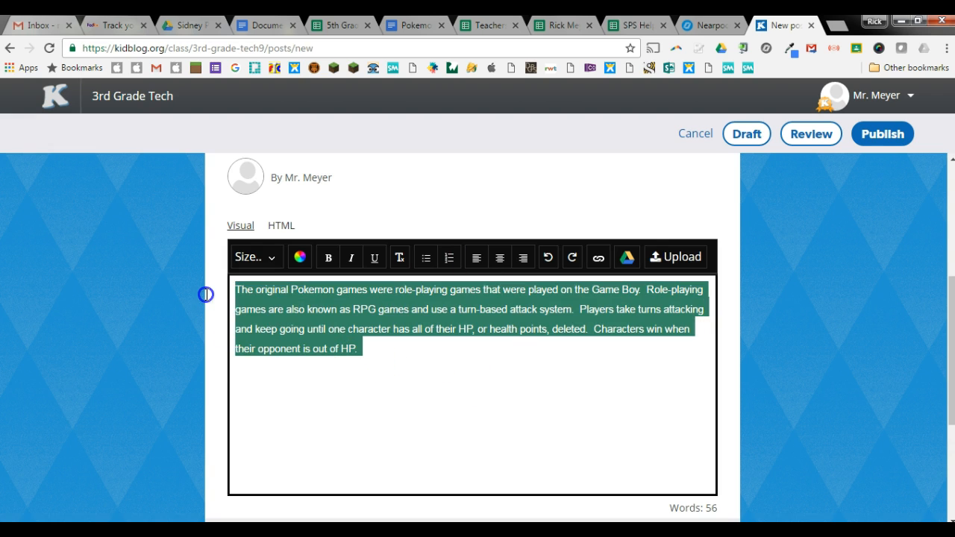
left_click(299, 258)
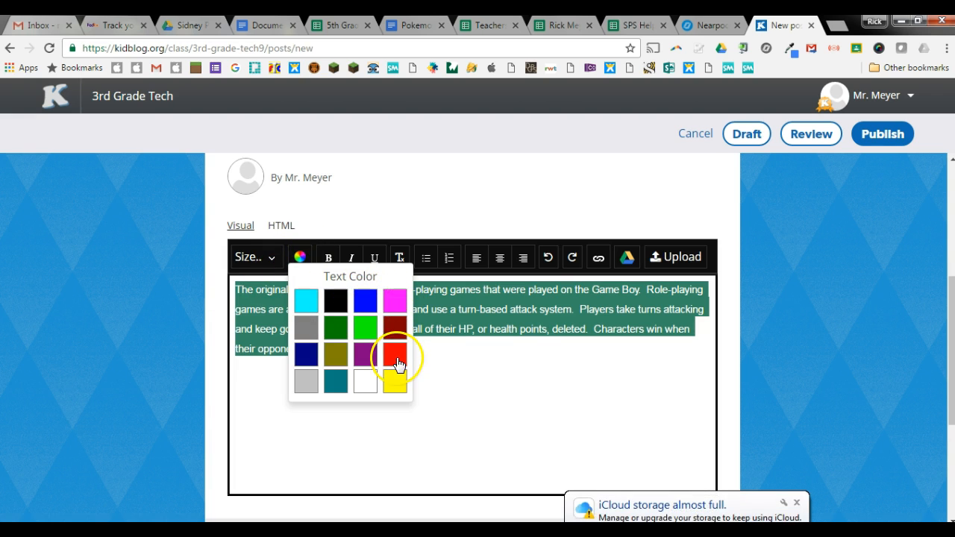
left_click(330, 395)
left_click(422, 382)
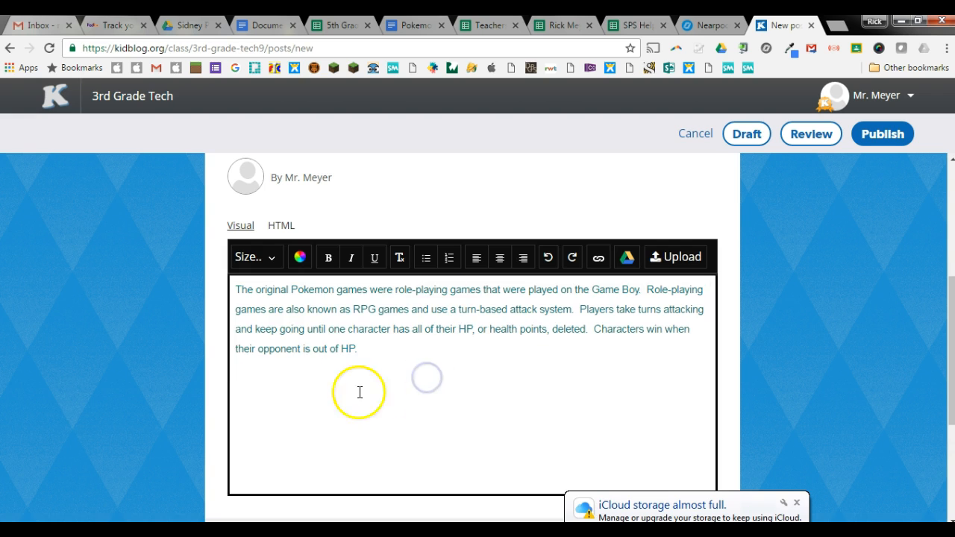
Clear all formatting from the whole body paragraph about the original Pokemon games
left_click_drag(363, 351, 213, 285)
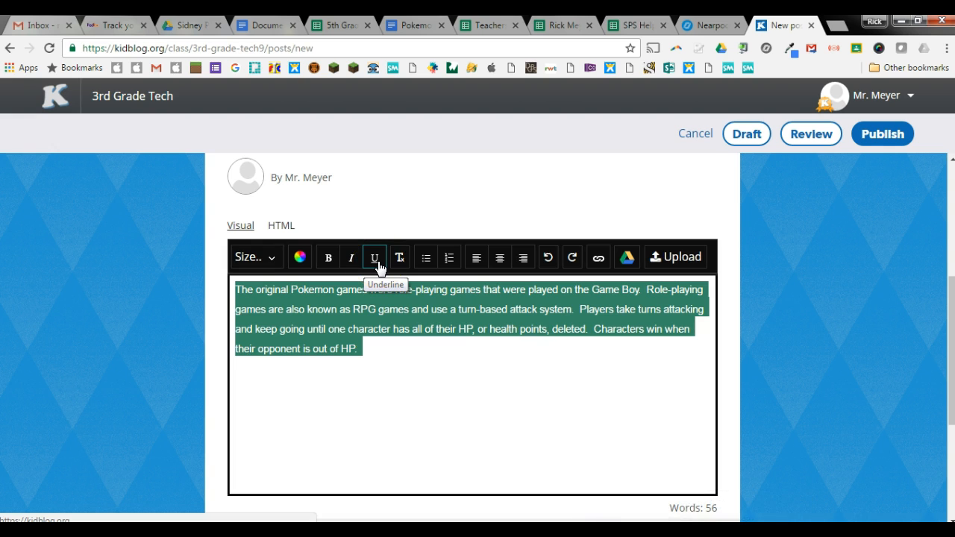
left_click(267, 260)
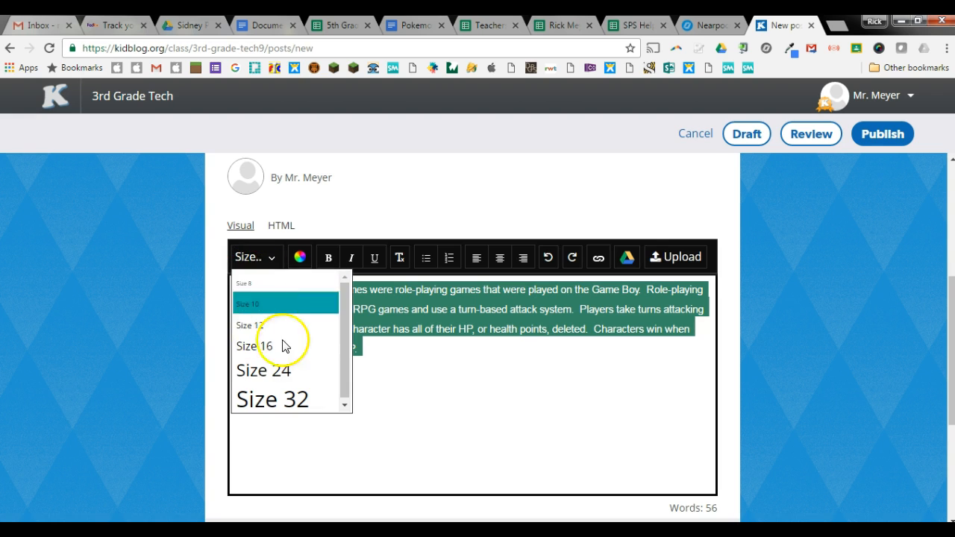
left_click(397, 384)
left_click_drag(376, 357, 232, 283)
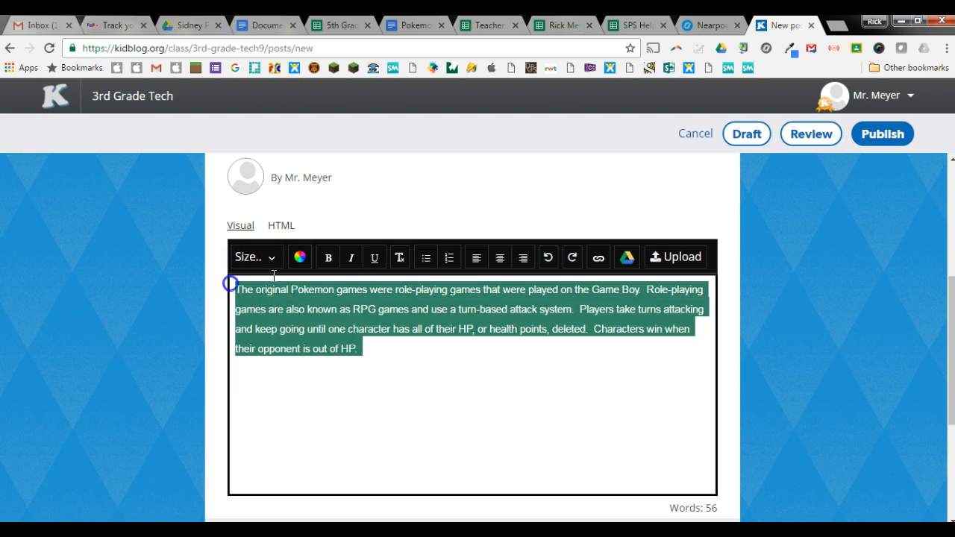
left_click(399, 258)
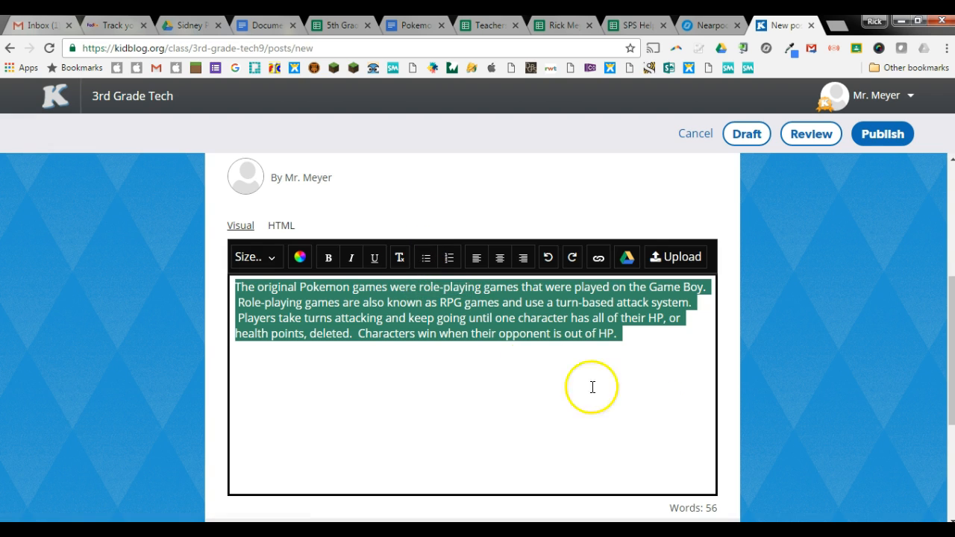
Set the post font to Ubuntu and check how the title and body text look
scroll(567, 391, "down", 3)
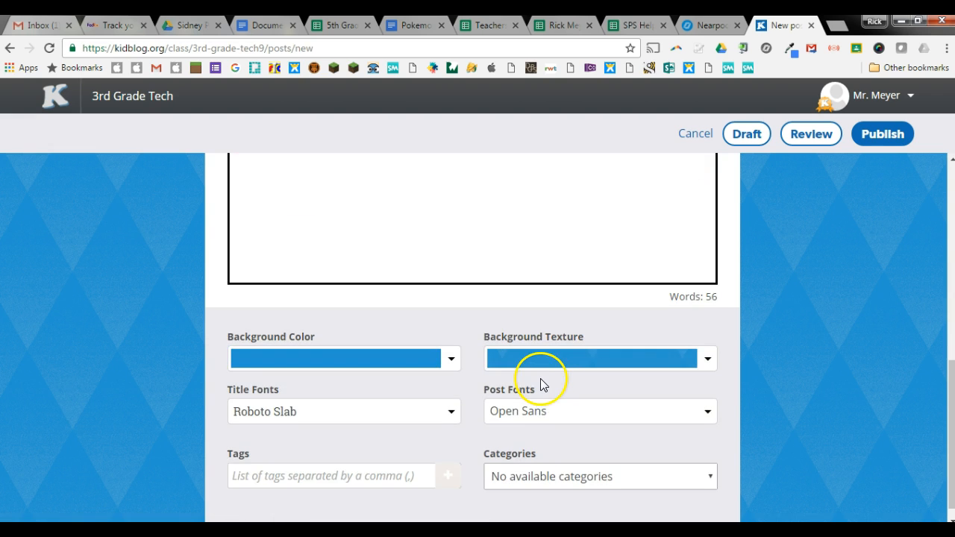
scroll(541, 380, "up", 2)
scroll(539, 384, "down", 1)
scroll(545, 373, "up", 2)
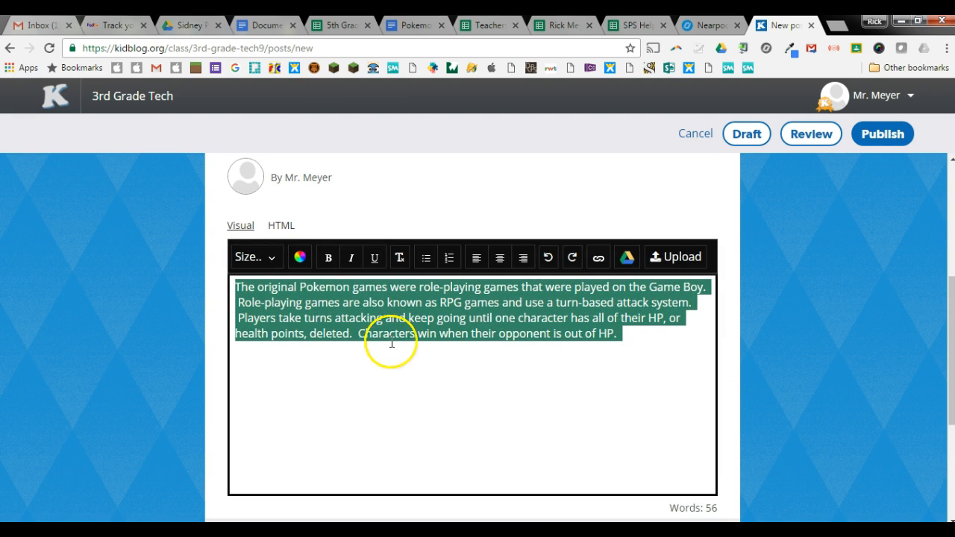
scroll(391, 343, "down", 3)
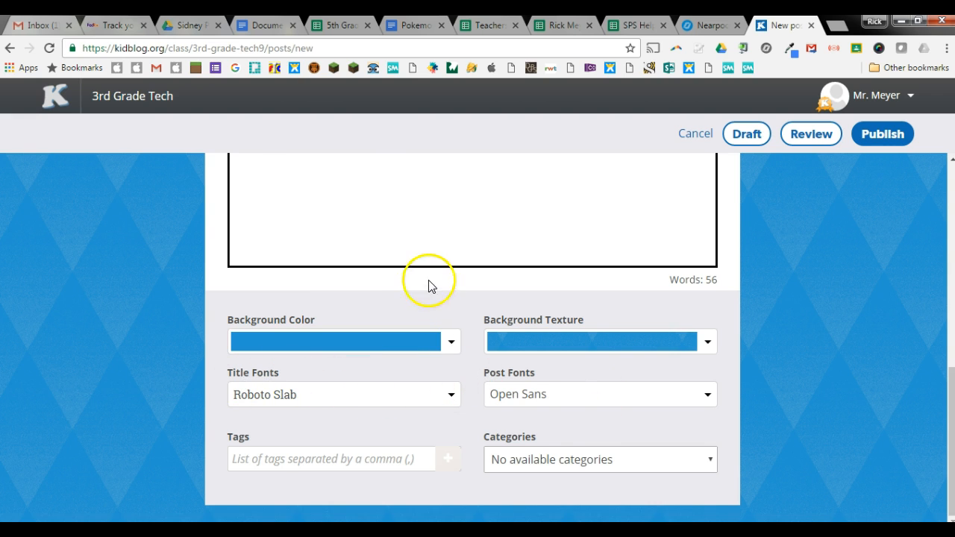
scroll(426, 283, "up", 3)
left_click(490, 428)
scroll(494, 430, "down", 1)
scroll(496, 431, "down", 3)
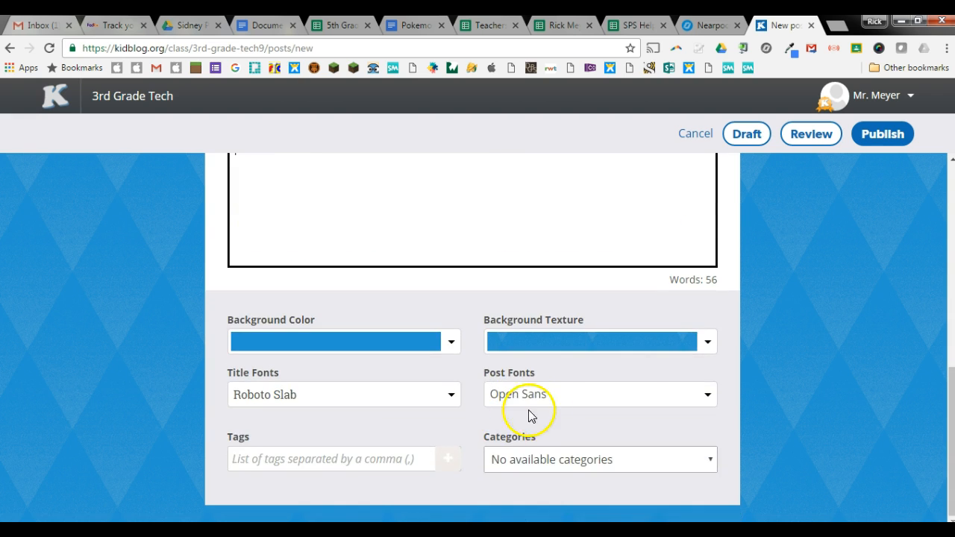
left_click(559, 395)
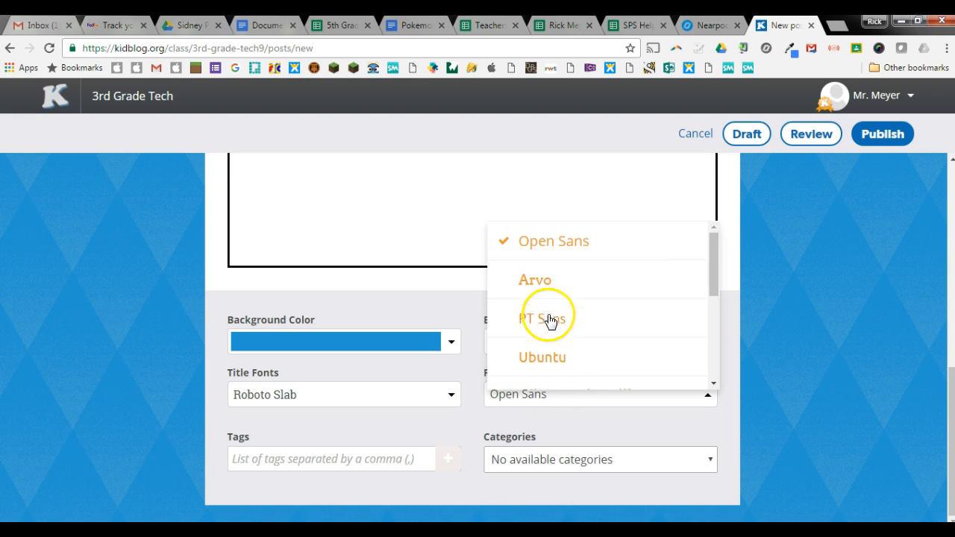
left_click(543, 359)
scroll(411, 358, "up", 5)
scroll(413, 361, "down", 3)
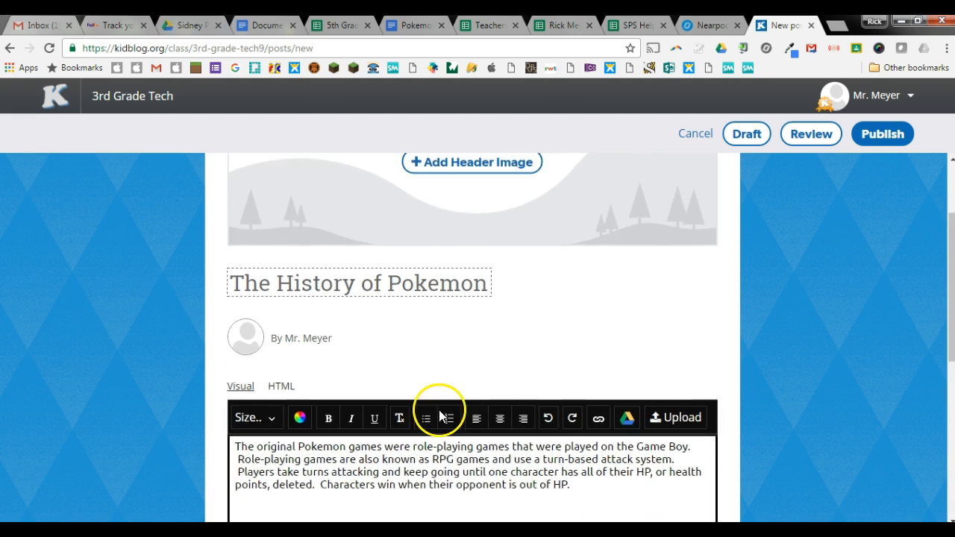
Change the post font to Arvo and check the body paragraph
scroll(426, 346, "down", 5)
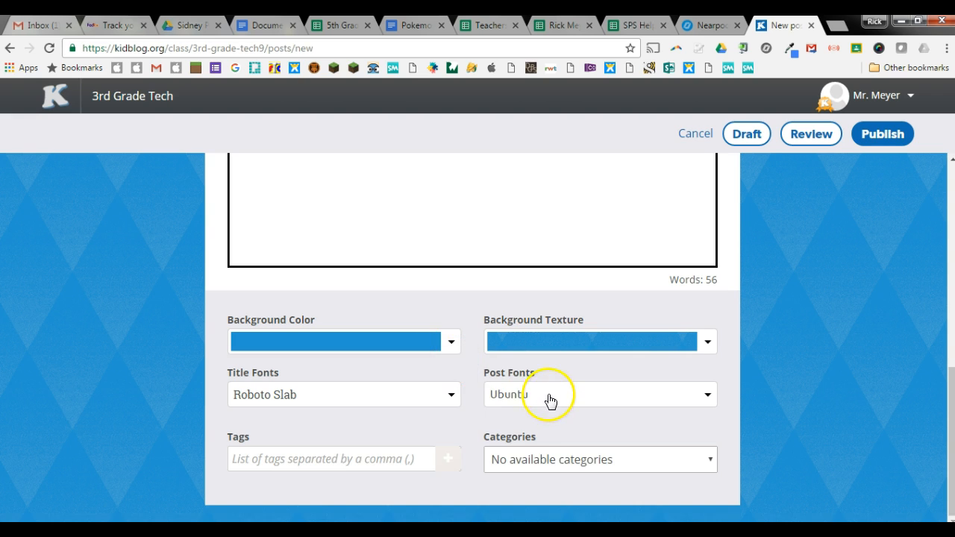
scroll(546, 399, "up", 2)
left_click(563, 455)
left_click(544, 350)
scroll(425, 261, "up", 4)
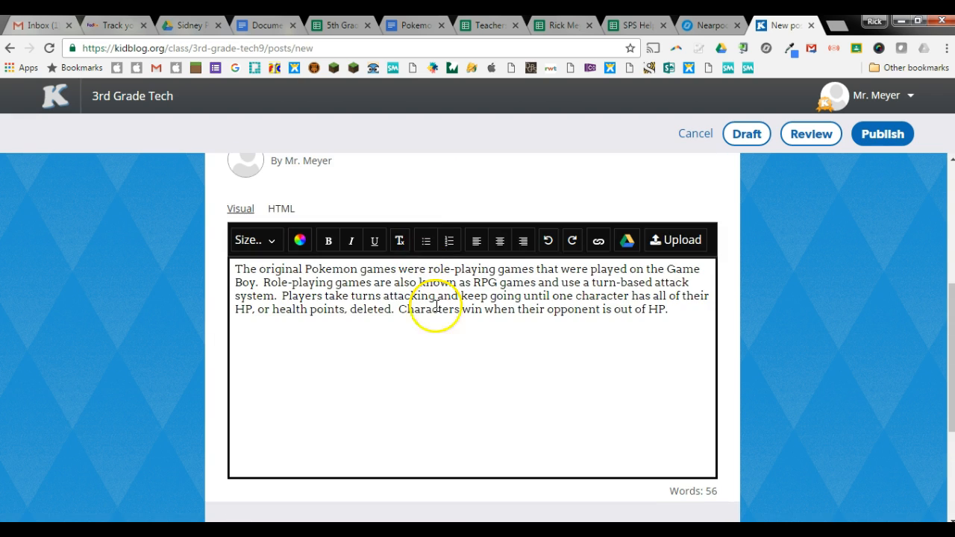
scroll(455, 410, "down", 4)
scroll(426, 335, "up", 4)
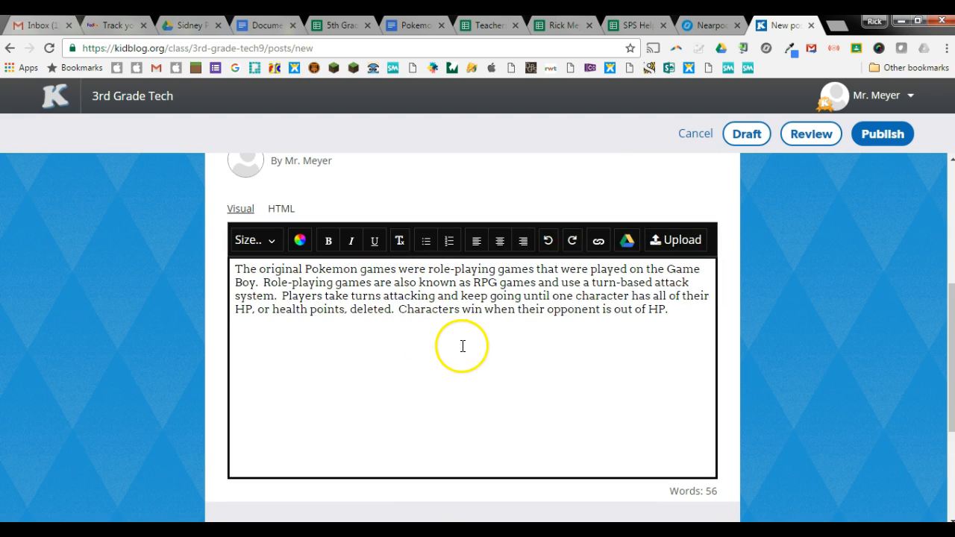
Set the title font to Bubblegum Sans and check the post title
scroll(440, 352, "down", 5)
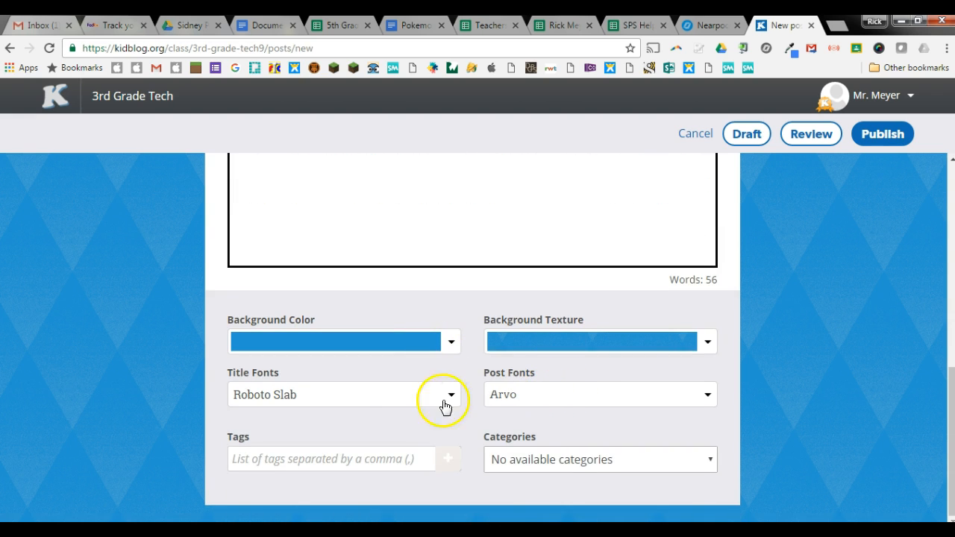
left_click(360, 402)
scroll(339, 346, "down", 1)
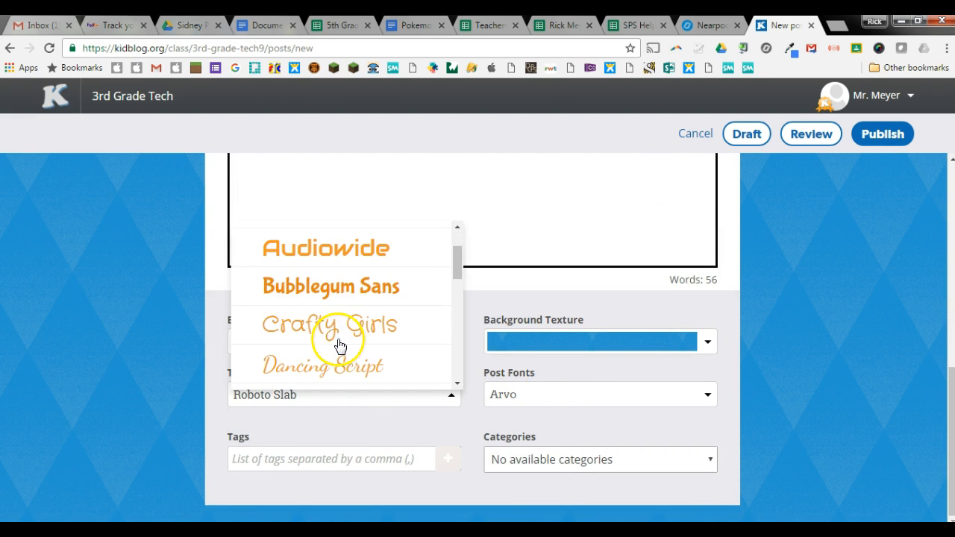
left_click(334, 288)
scroll(425, 378, "up", 6)
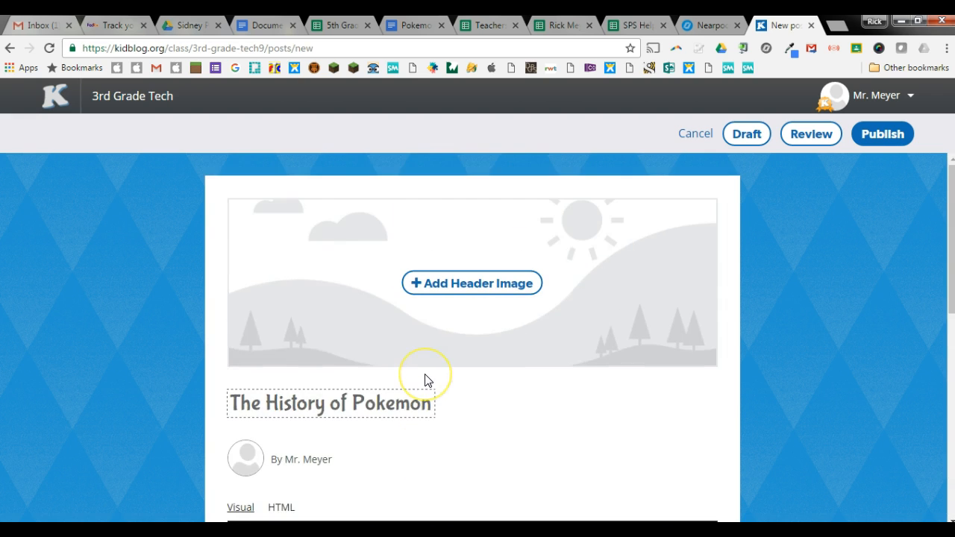
scroll(425, 378, "down", 2)
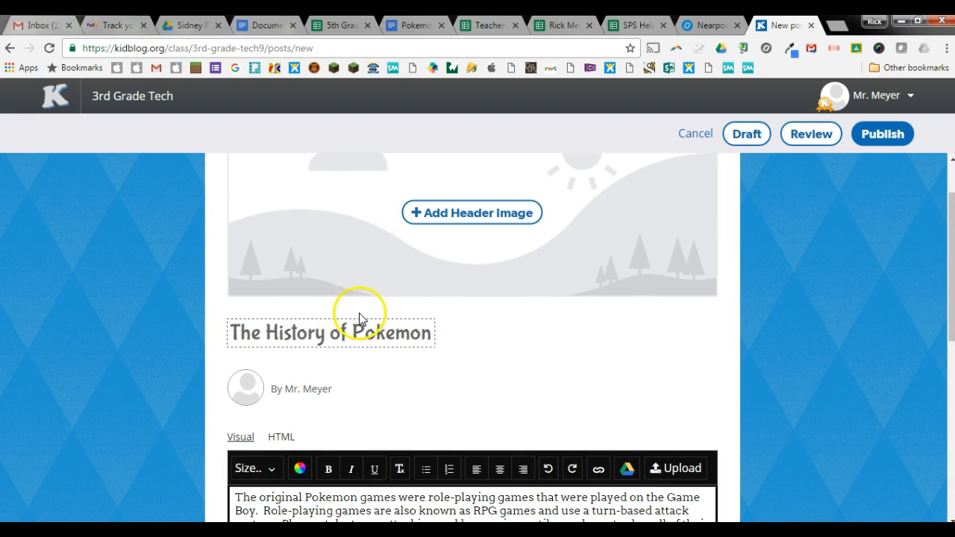
scroll(358, 364, "down", 1)
Set the post's background color to bright red
scroll(359, 364, "down", 5)
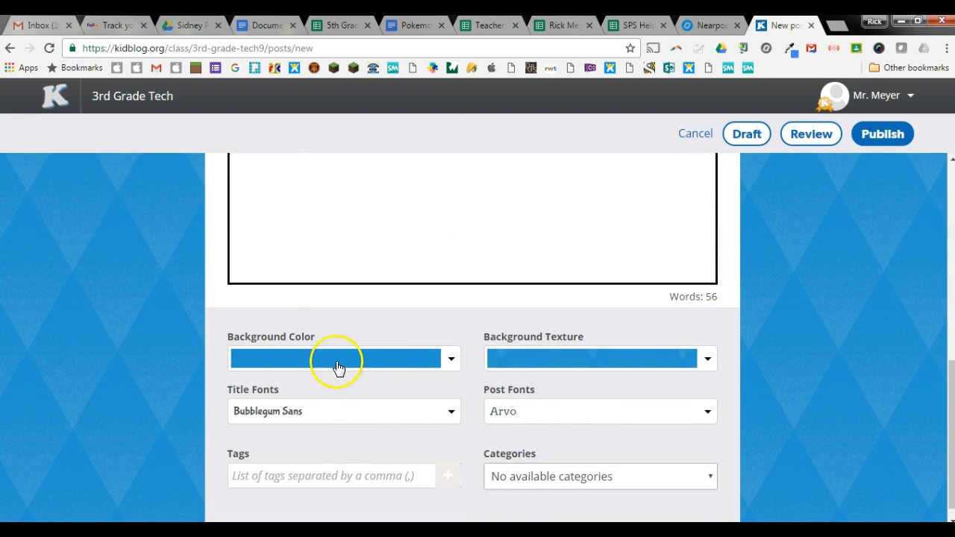
left_click(447, 358)
scroll(329, 267, "down", 3)
scroll(329, 267, "down", 10)
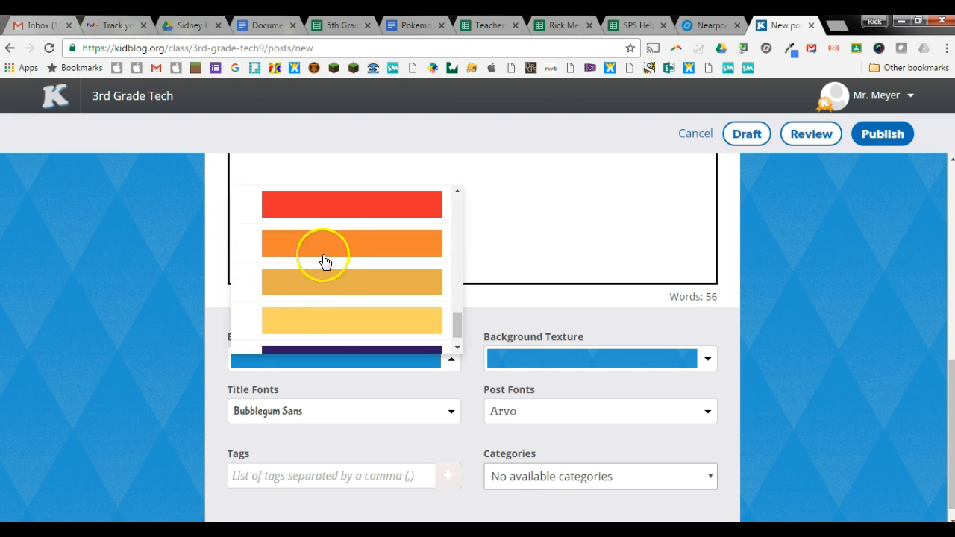
left_click(330, 204)
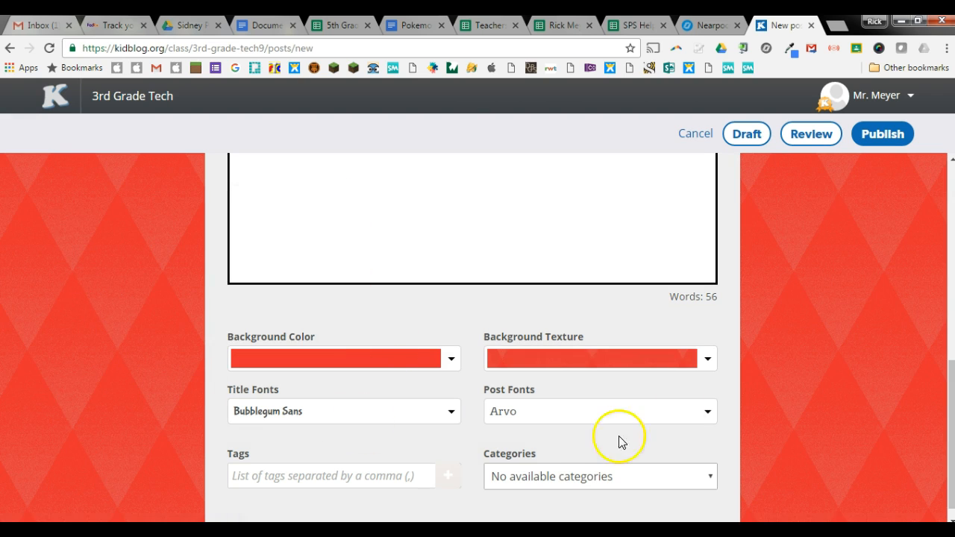
Set the background texture to the navy-outlined rounded block pattern
left_click(705, 360)
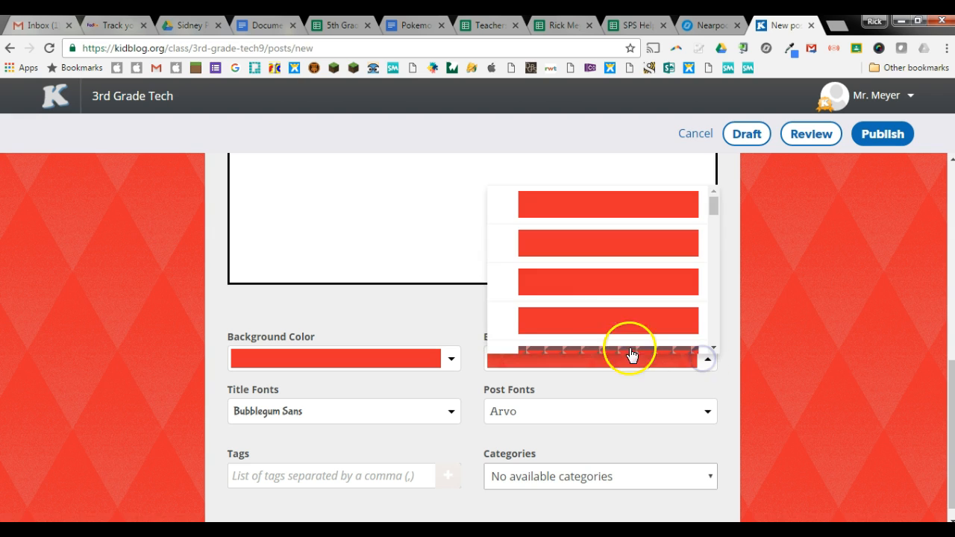
scroll(586, 296, "down", 3)
left_click(582, 257)
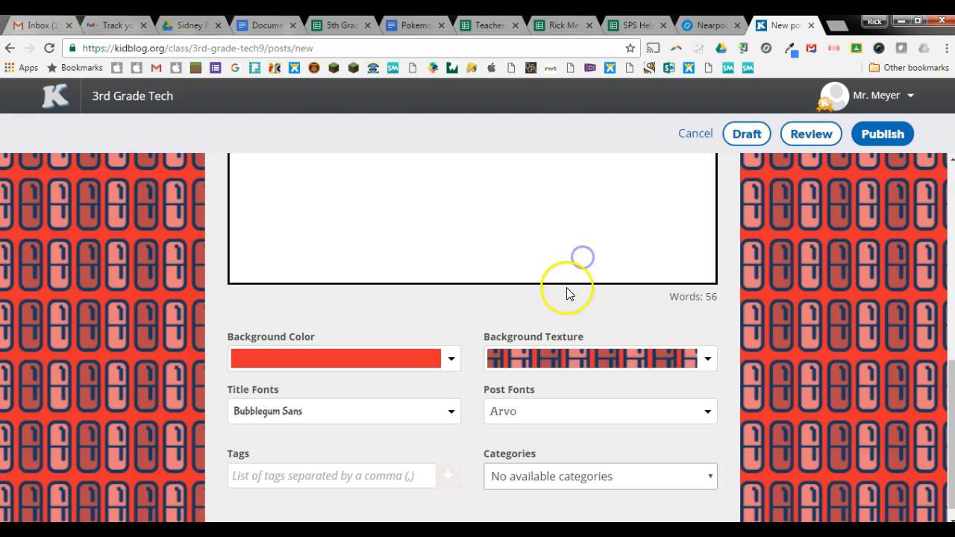
Change the background texture to the thin overlapping circles pattern and check the post against it
left_click(703, 364)
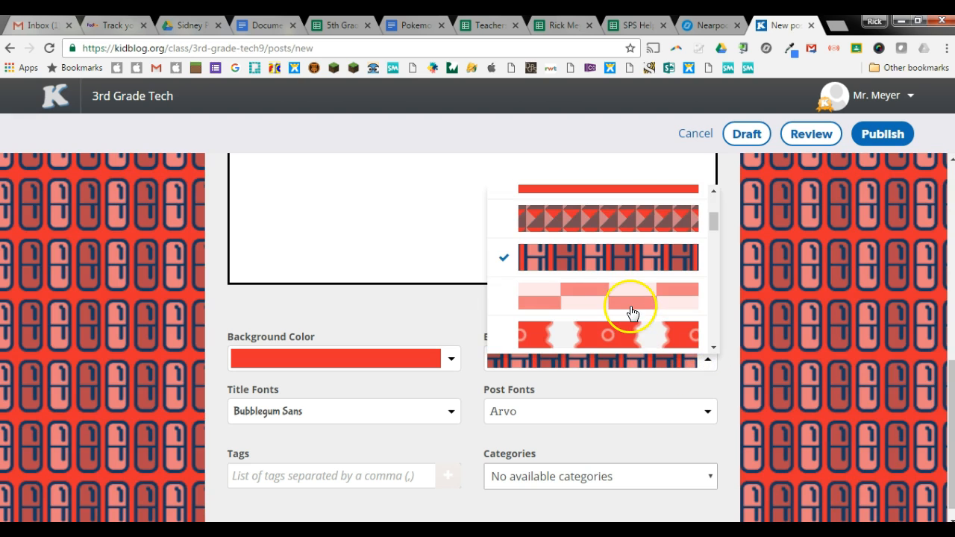
scroll(593, 224, "down", 1)
left_click(593, 224)
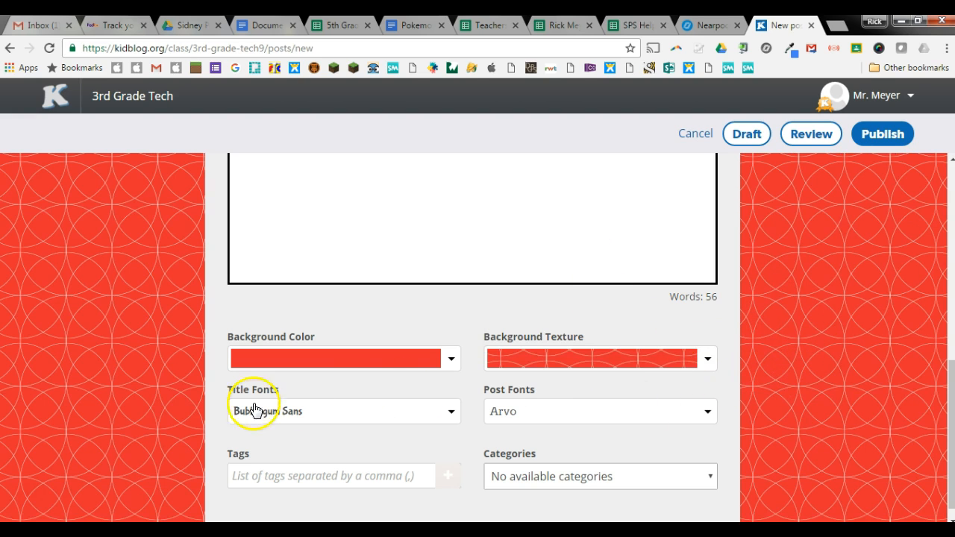
scroll(479, 370, "up", 5)
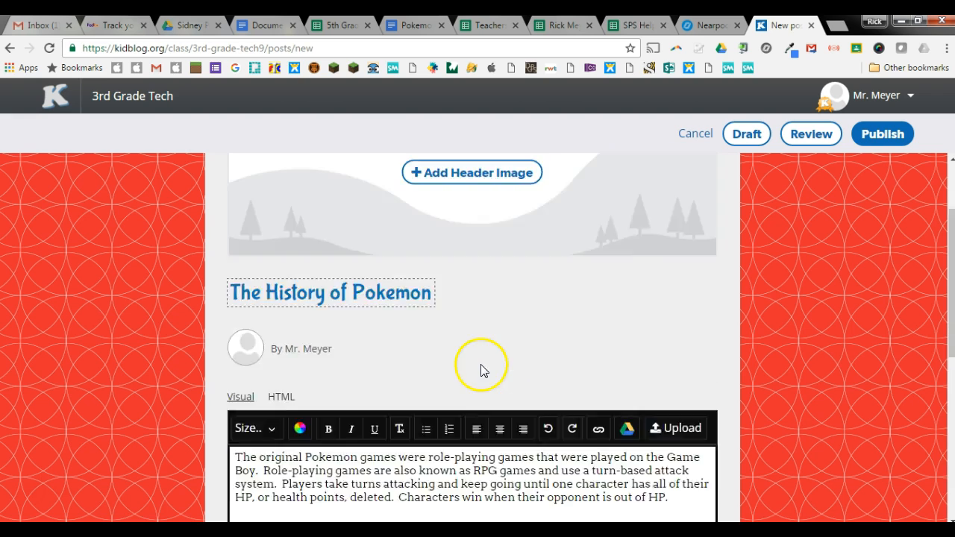
scroll(477, 414, "down", 5)
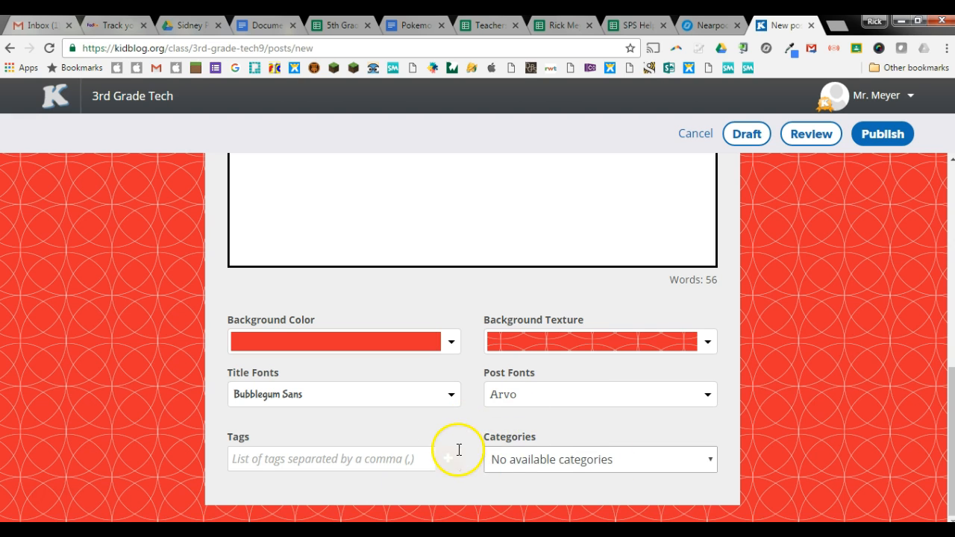
Start adding a header image above the post title and open the Headers image collection
scroll(448, 440, "up", 5)
scroll(444, 424, "up", 1)
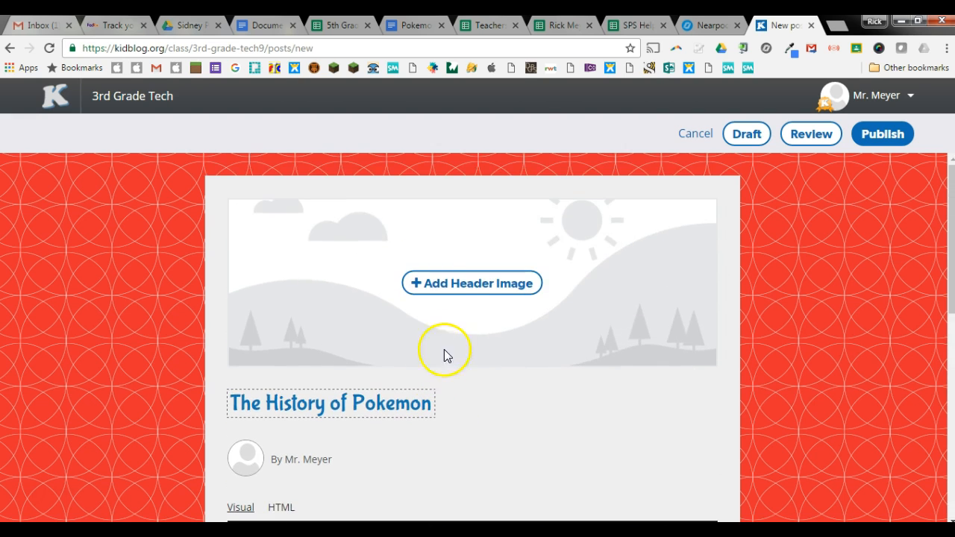
left_click(476, 284)
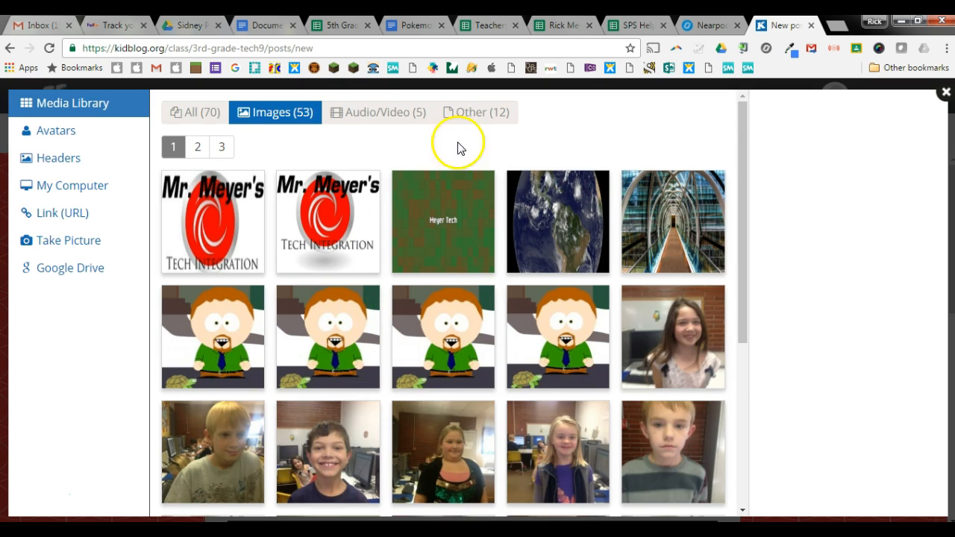
left_click(52, 159)
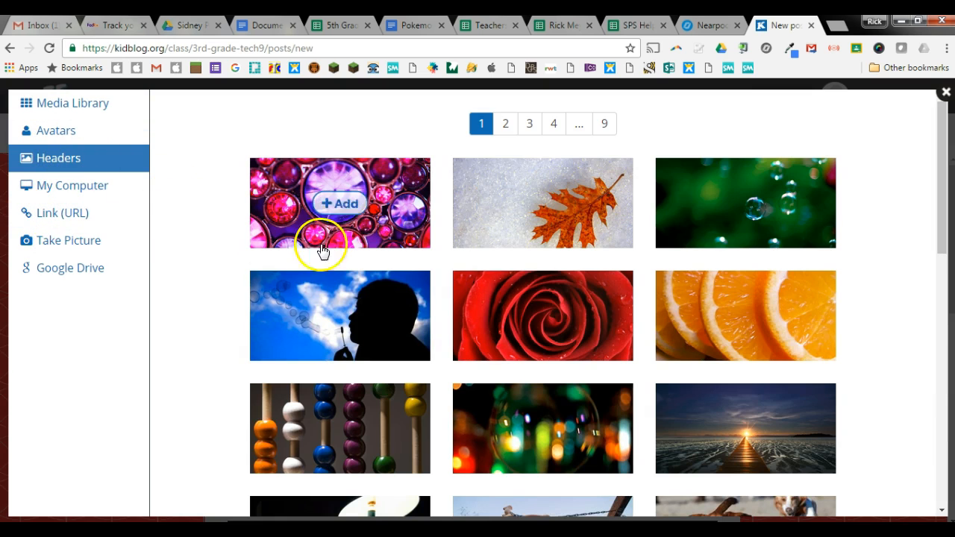
Browse the Headers collection, insert the blue-grey paving stone photo as the post's header image, and check it above the title
mouse_move(730, 212)
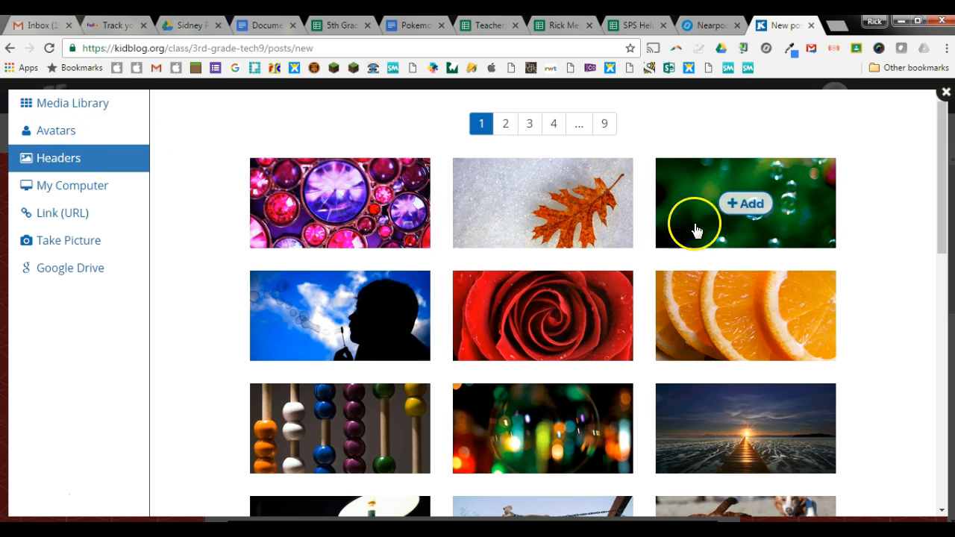
scroll(686, 283, "down", 2)
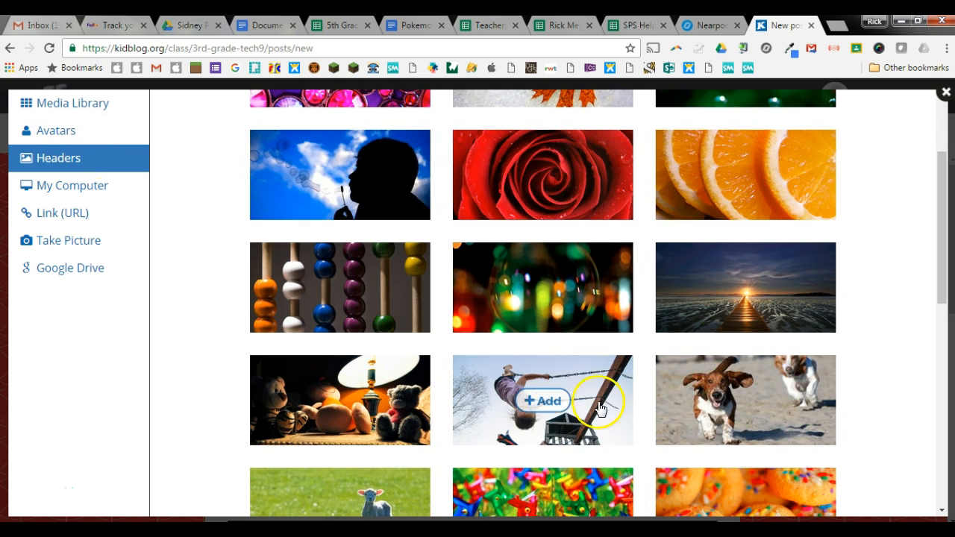
scroll(403, 317, "down", 2)
scroll(405, 319, "down", 1)
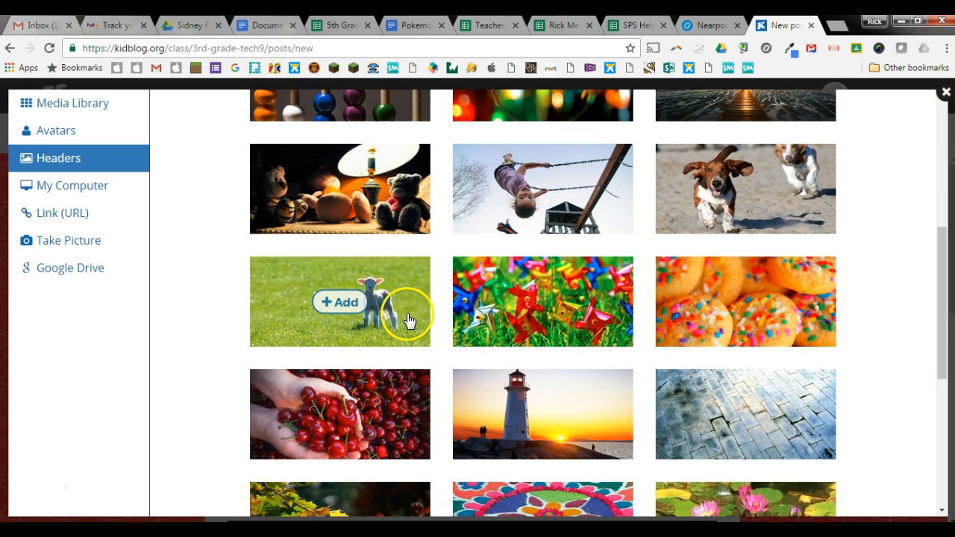
scroll(545, 362, "down", 1)
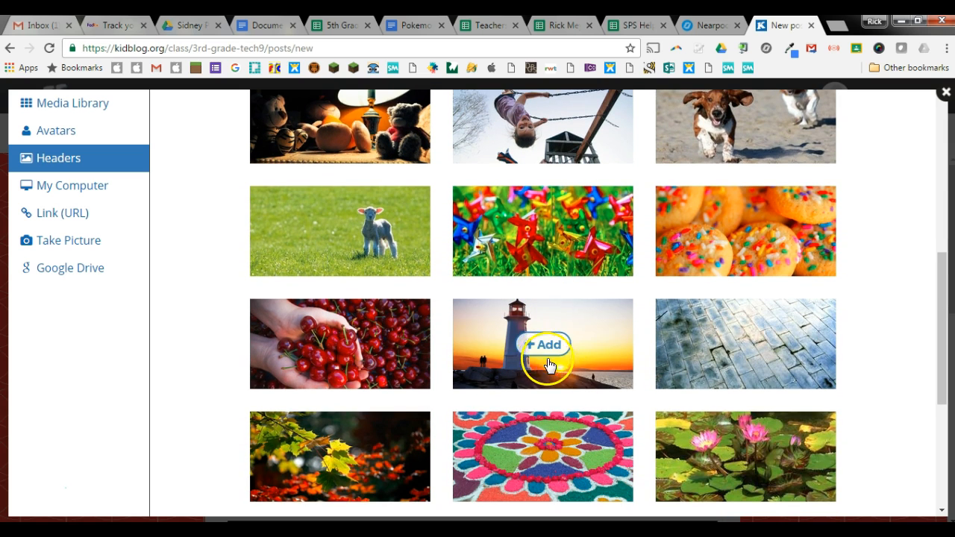
mouse_move(731, 369)
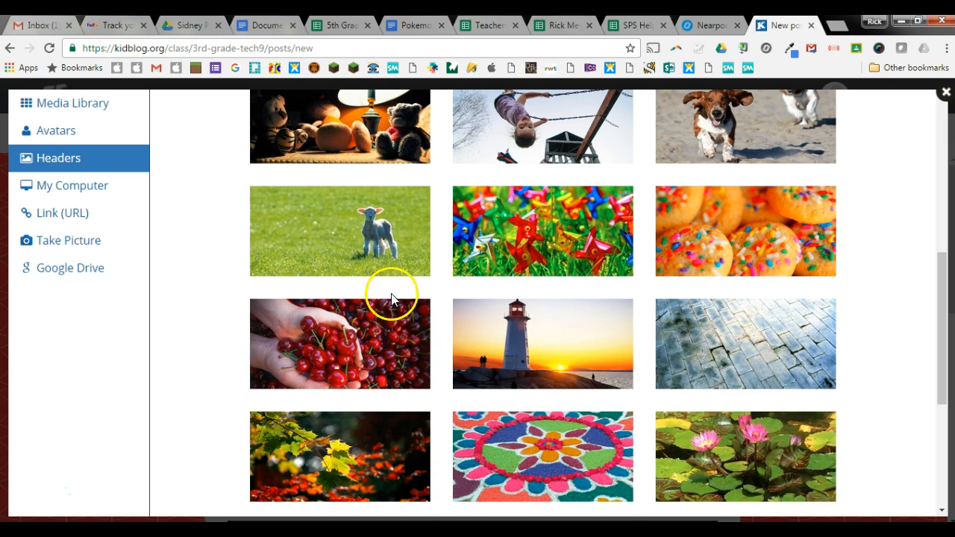
scroll(392, 299, "up", 1)
scroll(424, 309, "down", 2)
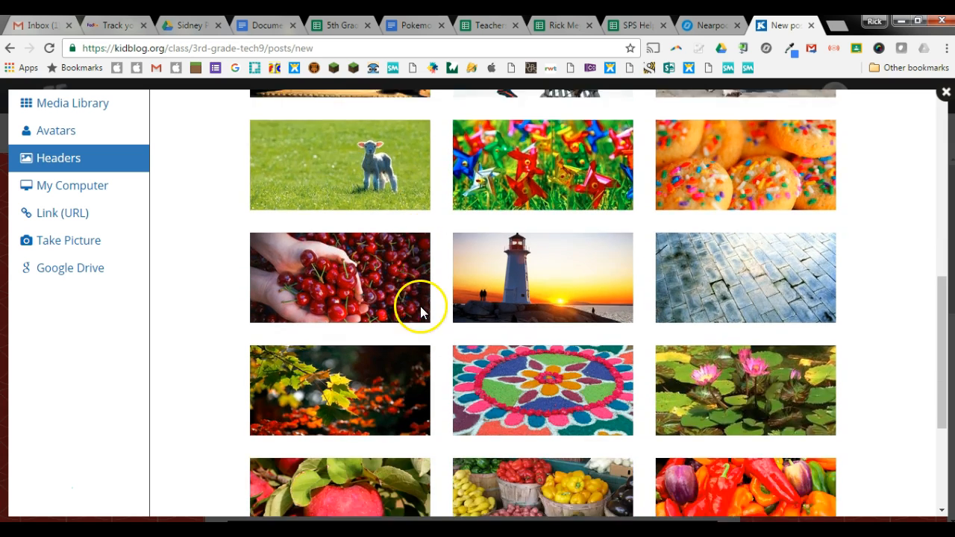
scroll(420, 306, "down", 3)
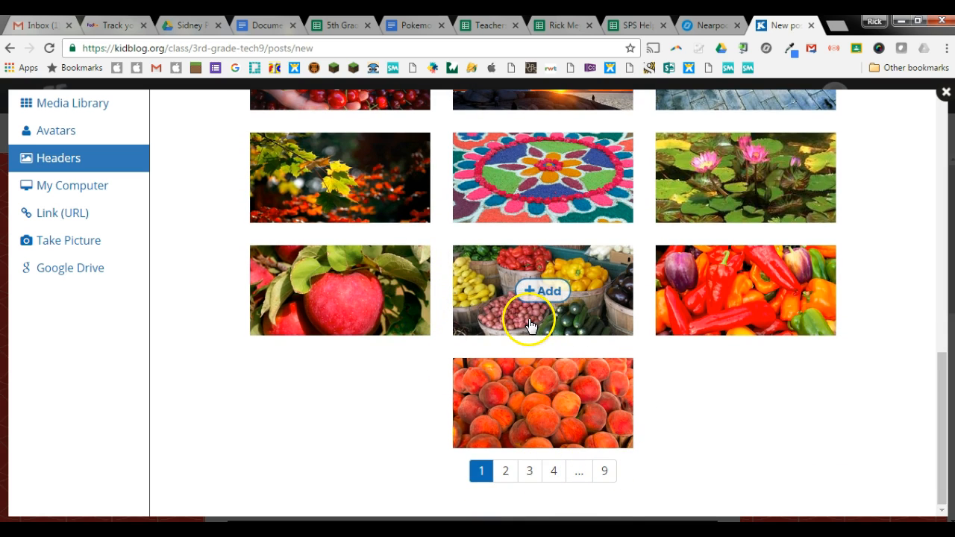
scroll(528, 324, "up", 3)
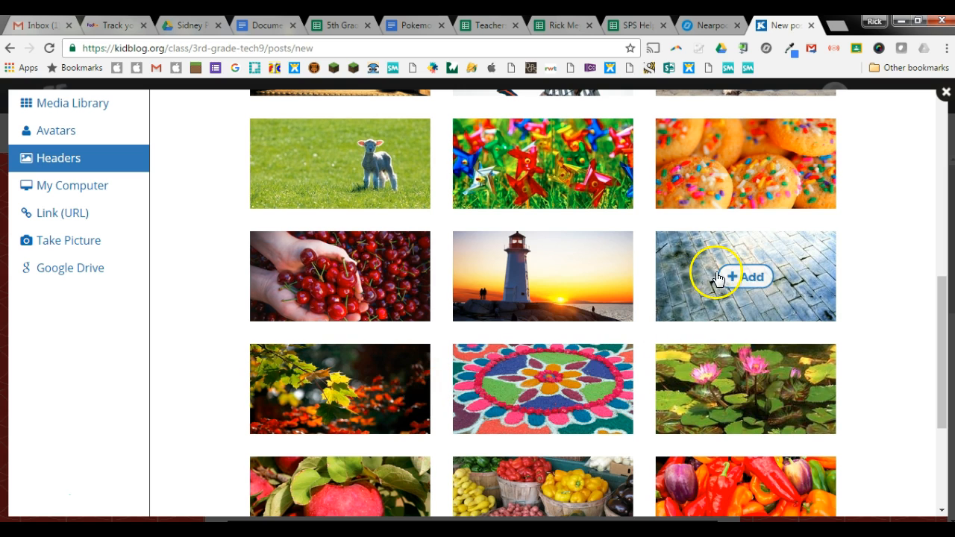
left_click(679, 267)
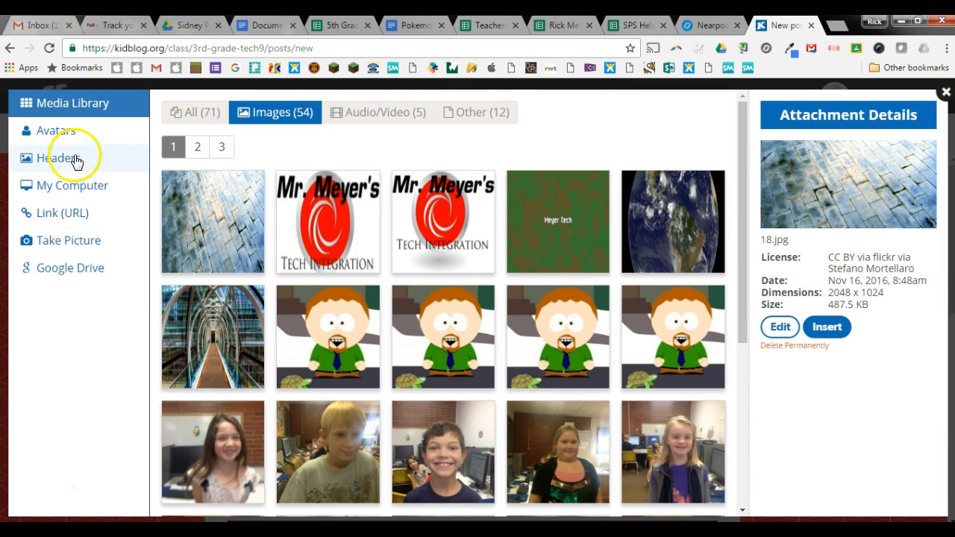
left_click(825, 332)
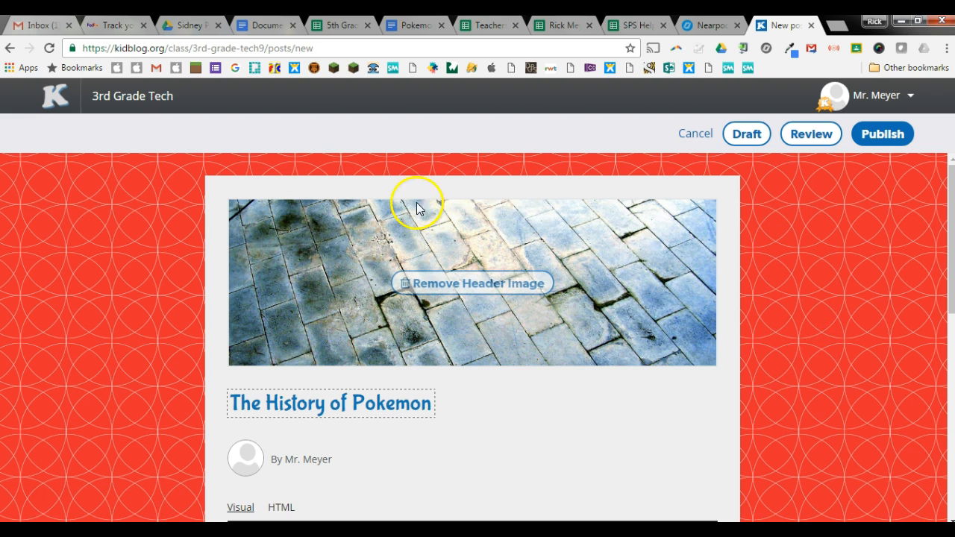
scroll(433, 347, "down", 2)
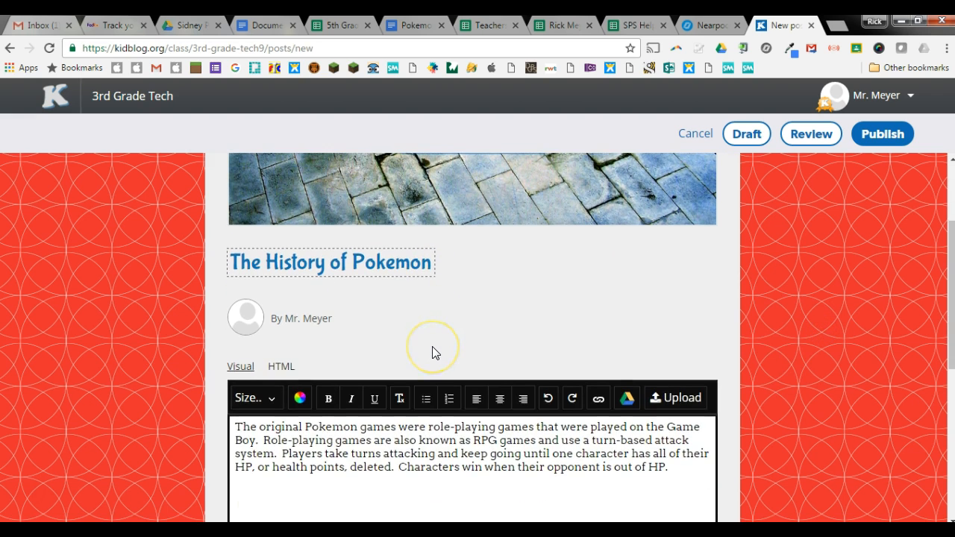
scroll(432, 346, "up", 2)
scroll(436, 350, "up", 1)
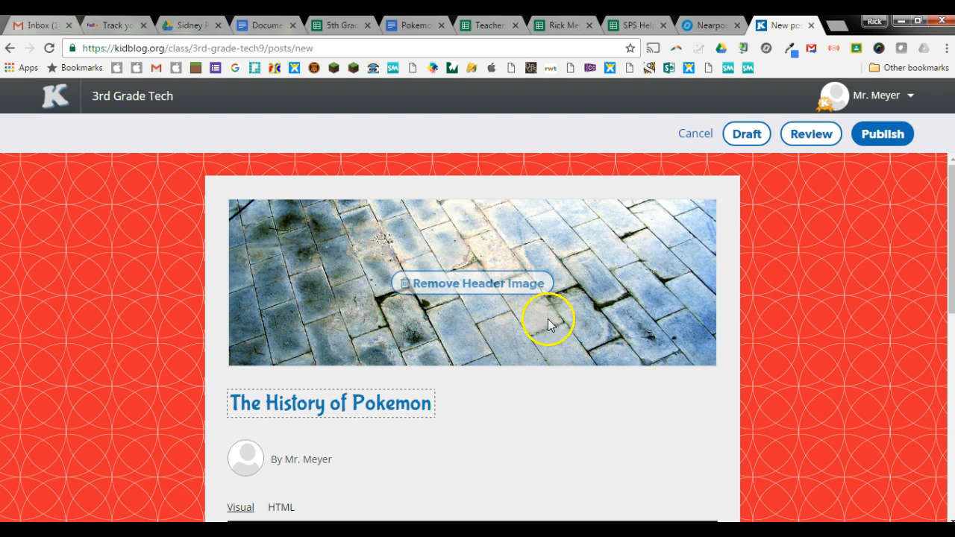
Enter the tags "Pokemon Go, Pokemon, walking" for the post
scroll(509, 335, "down", 5)
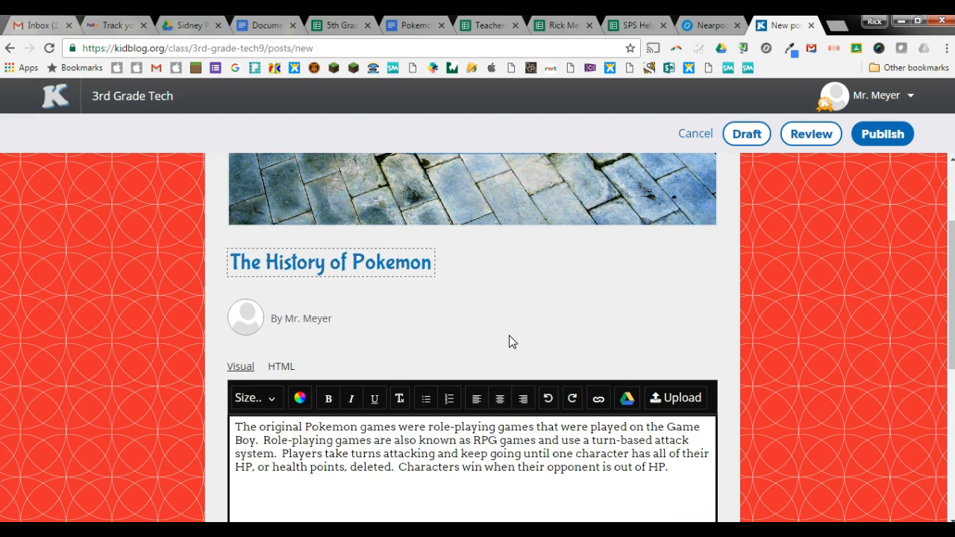
scroll(510, 335, "down", 2)
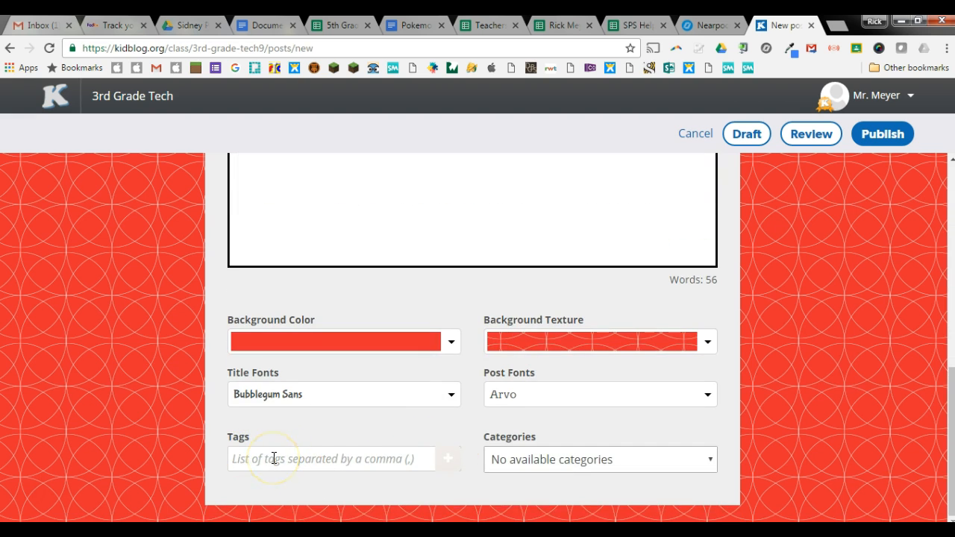
scroll(463, 426, "up", 3)
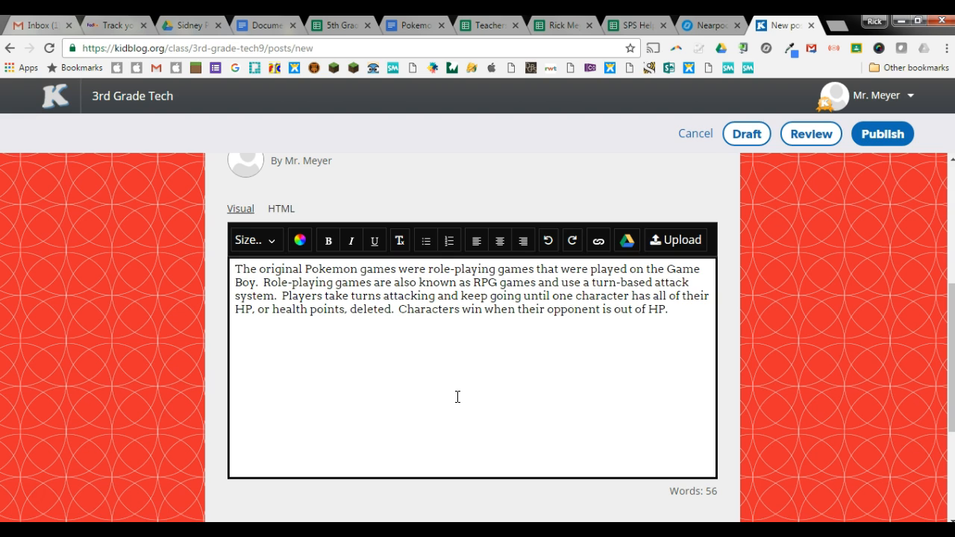
scroll(457, 397, "down", 3)
left_click(263, 458)
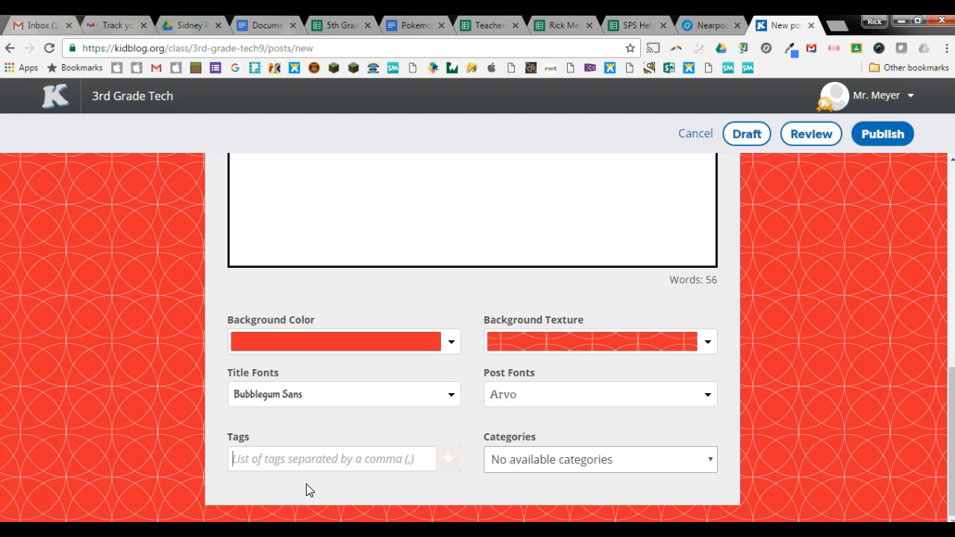
type("Pokemon")
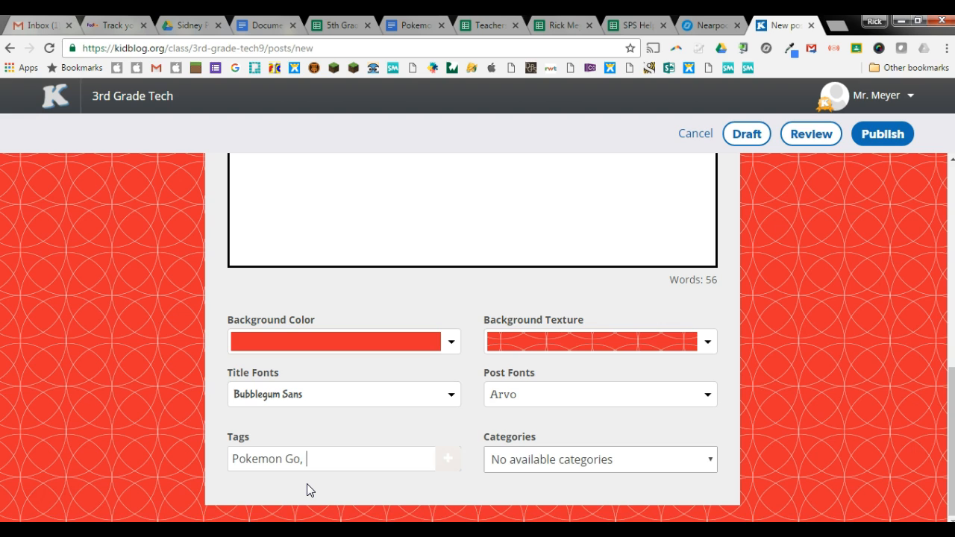
type("Go, Pokemon, wlaking")
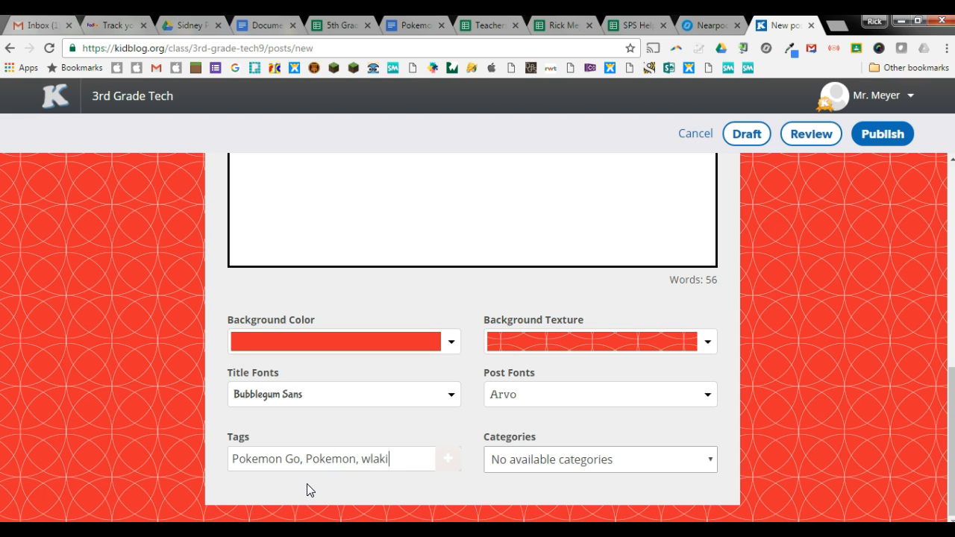
key("BackSpace")
key("BackSpace")
key("BackSpace")
key("BackSpace")
key("BackSpace")
key("BackSpace")
type("alking")
left_click(422, 462)
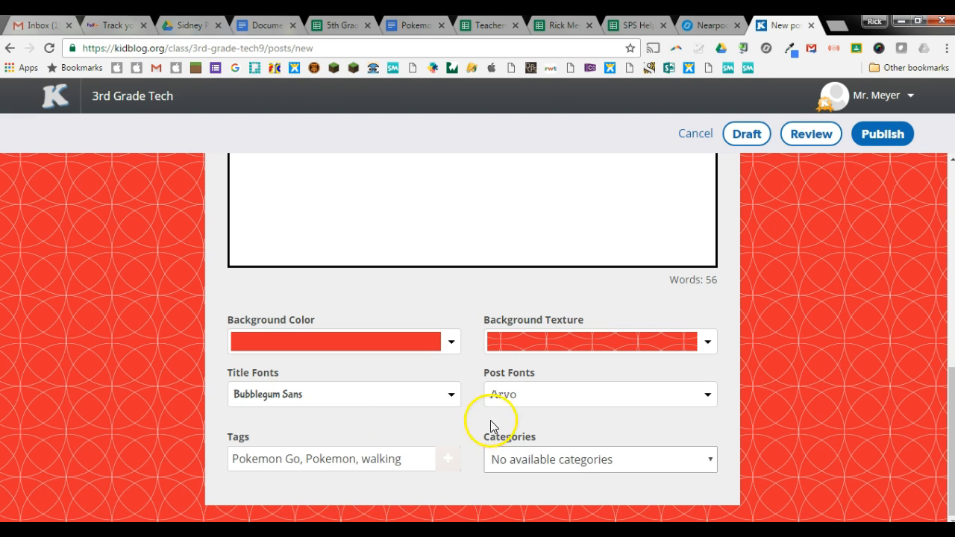
Review the whole post from the header image and title through the body text to the style settings and tags
scroll(498, 415, "up", 7)
scroll(497, 414, "up", 1)
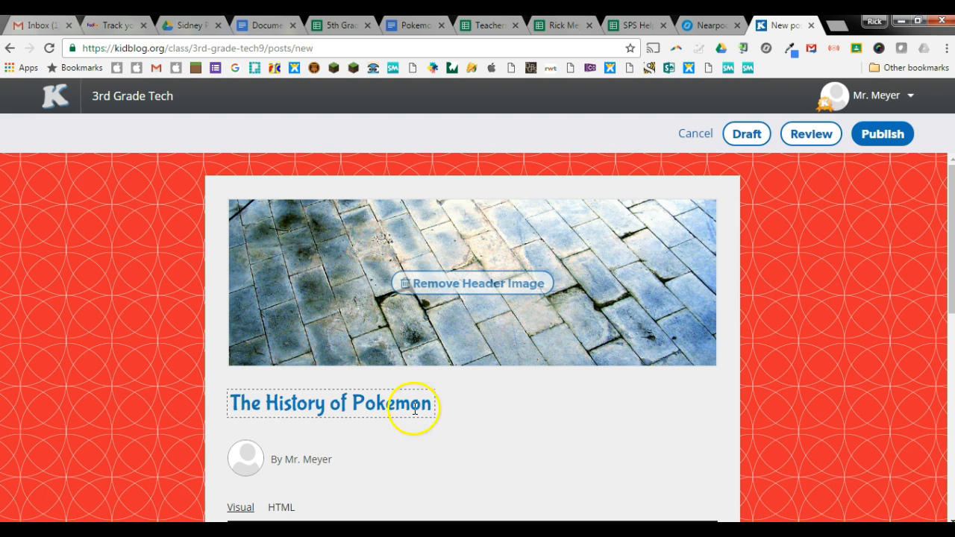
scroll(362, 407, "down", 3)
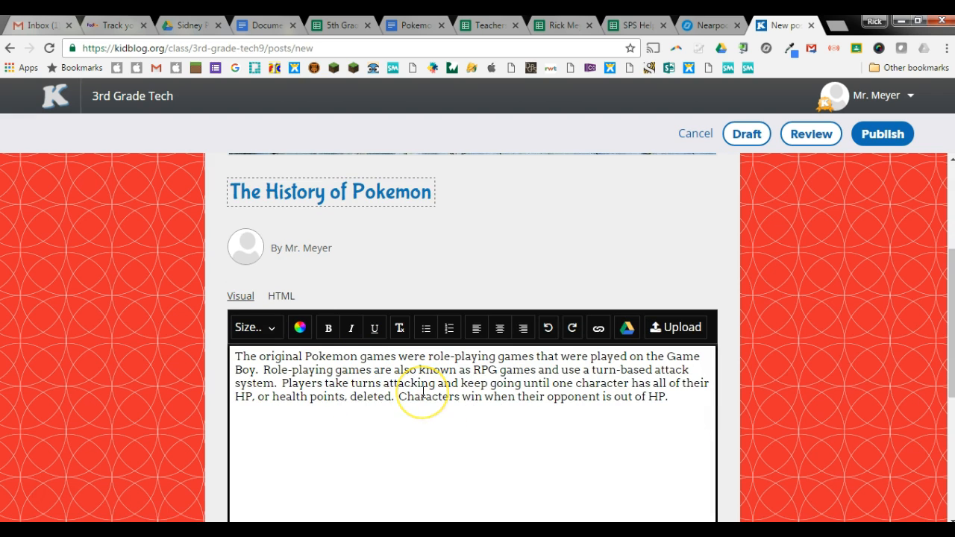
scroll(422, 392, "up", 3)
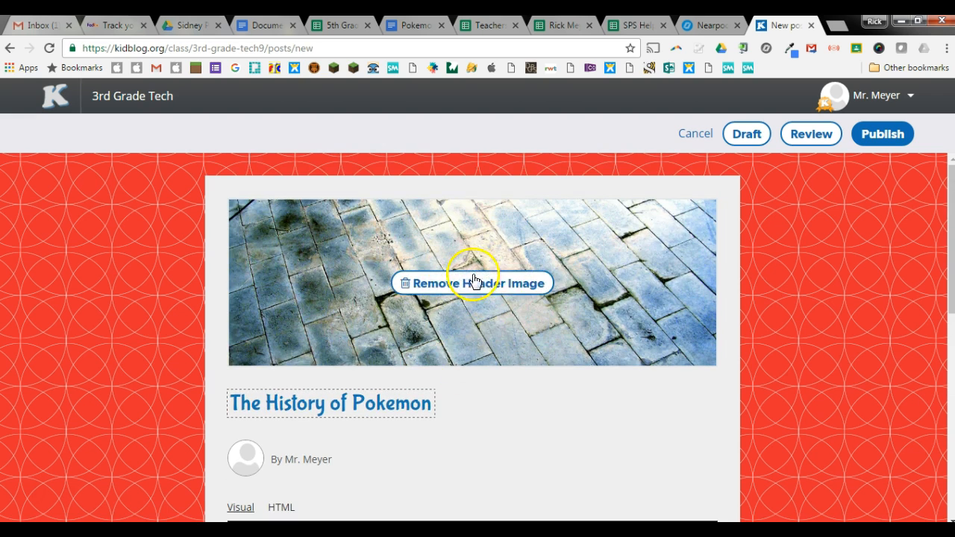
scroll(520, 370, "down", 2)
scroll(520, 371, "down", 8)
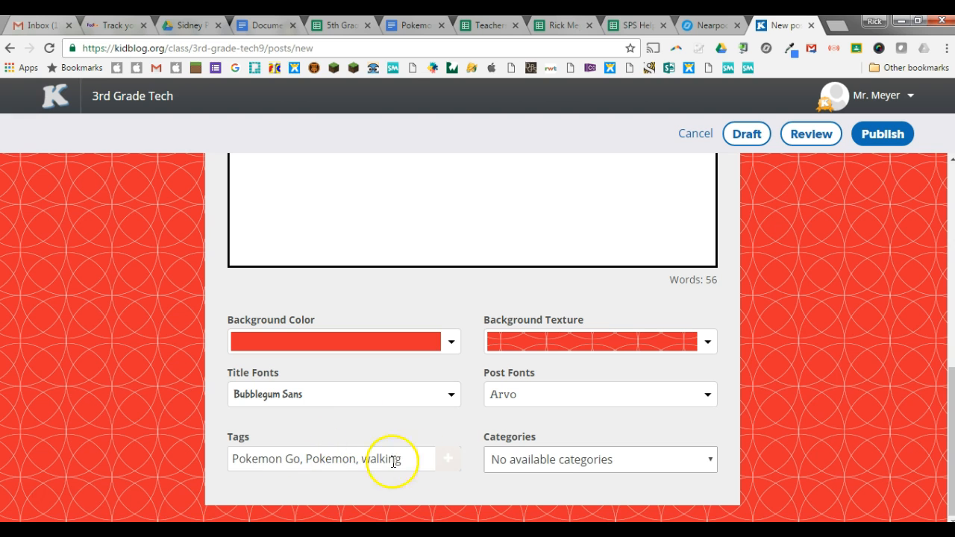
scroll(495, 398, "up", 10)
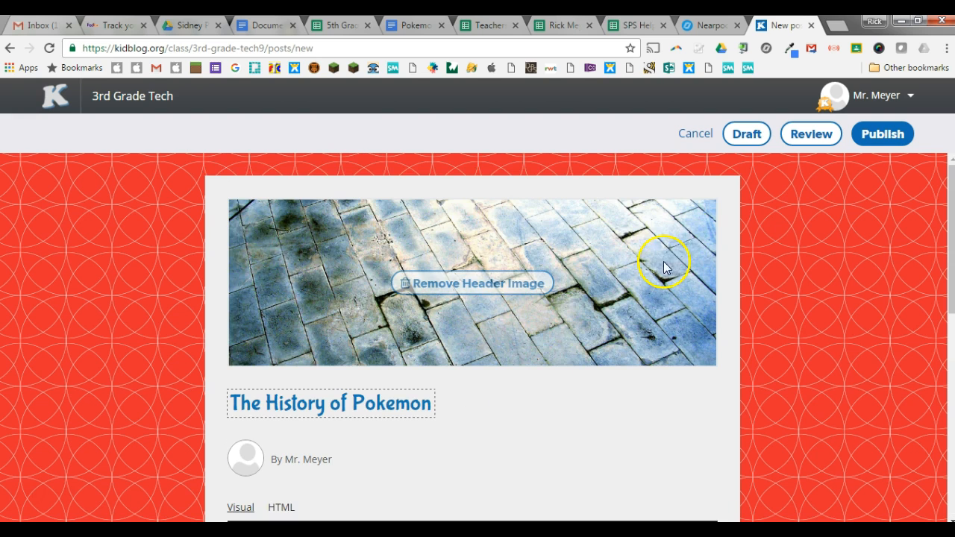
Publish the post to the 3rd Grade Tech class with Classmates as the audience
left_click(882, 134)
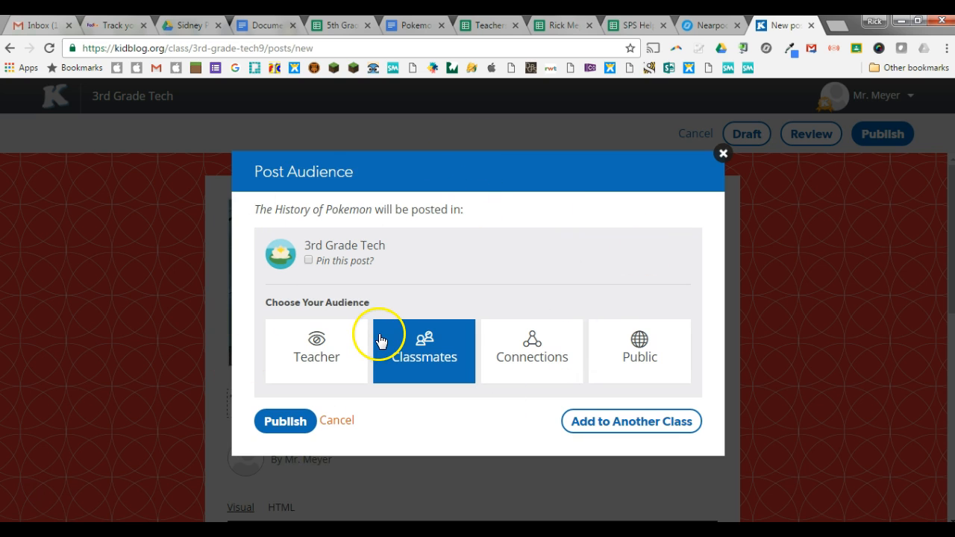
left_click(417, 364)
left_click(441, 341)
left_click(282, 422)
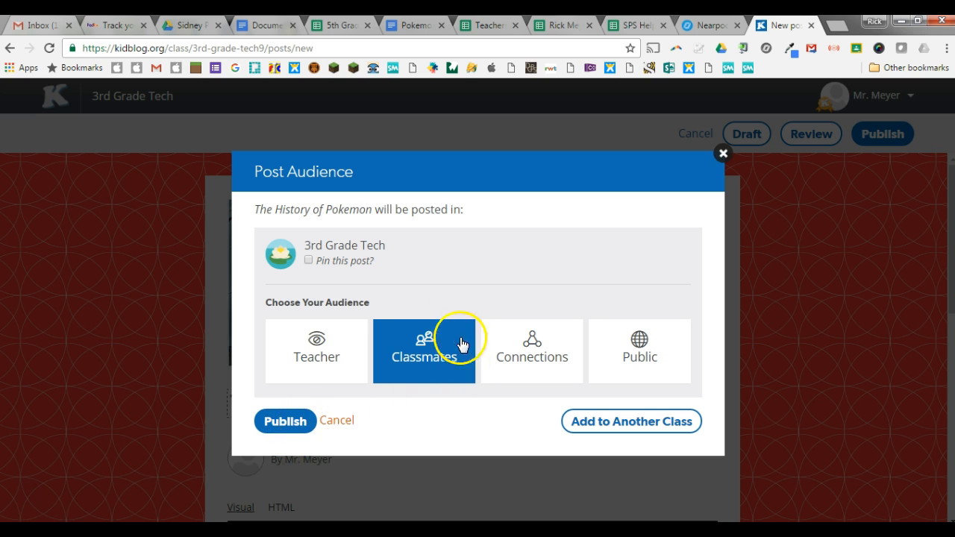
left_click(438, 356)
left_click(287, 420)
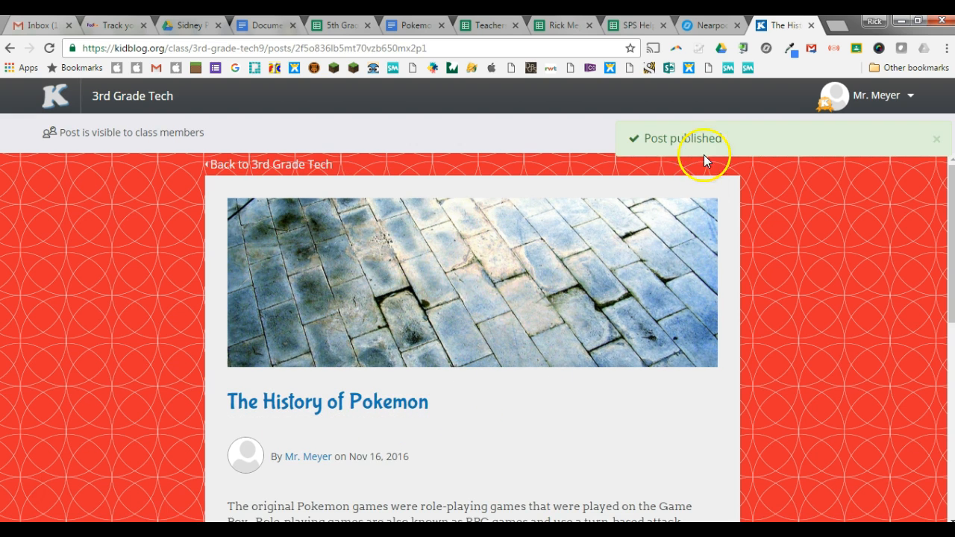
Return to the 3rd Grade Tech class page and look through its post list and the Tags section
left_click(283, 164)
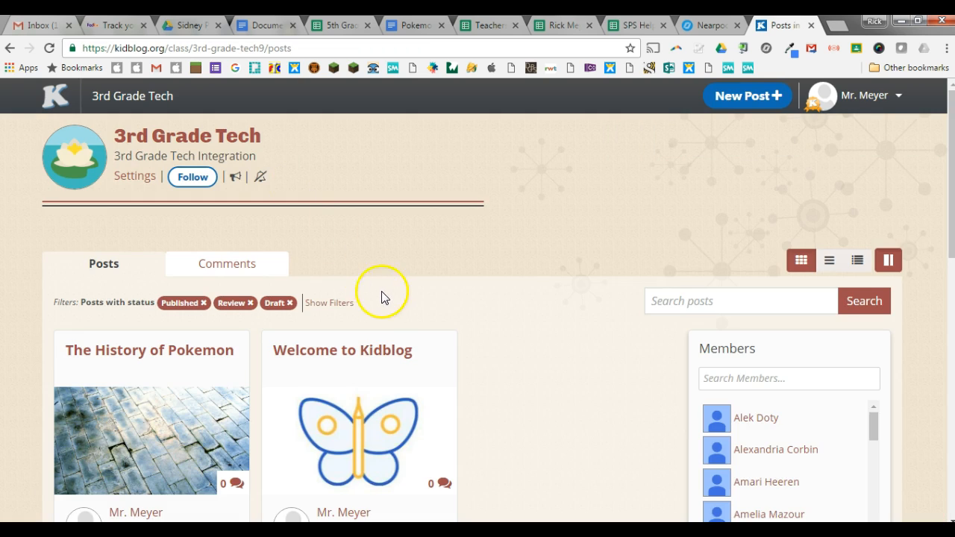
scroll(282, 383, "down", 1)
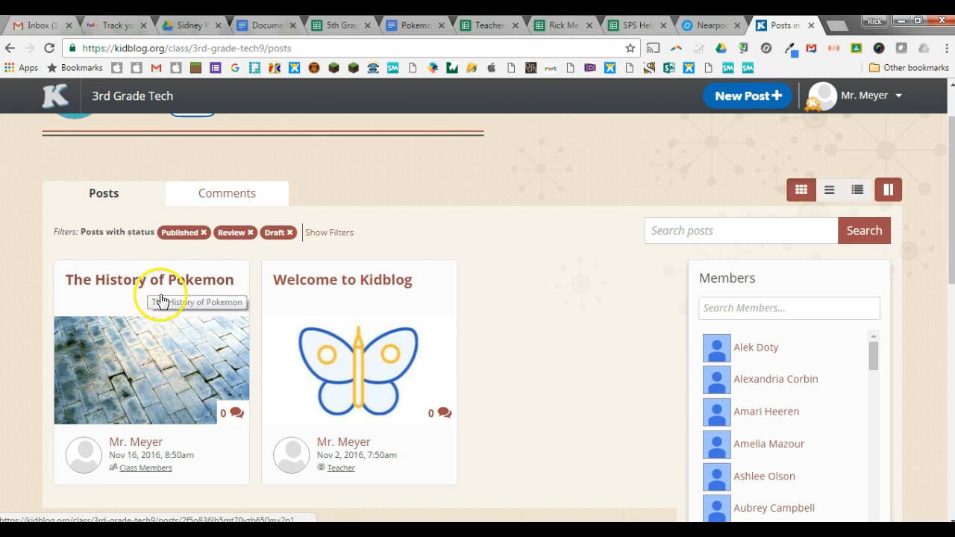
scroll(165, 358, "down", 5)
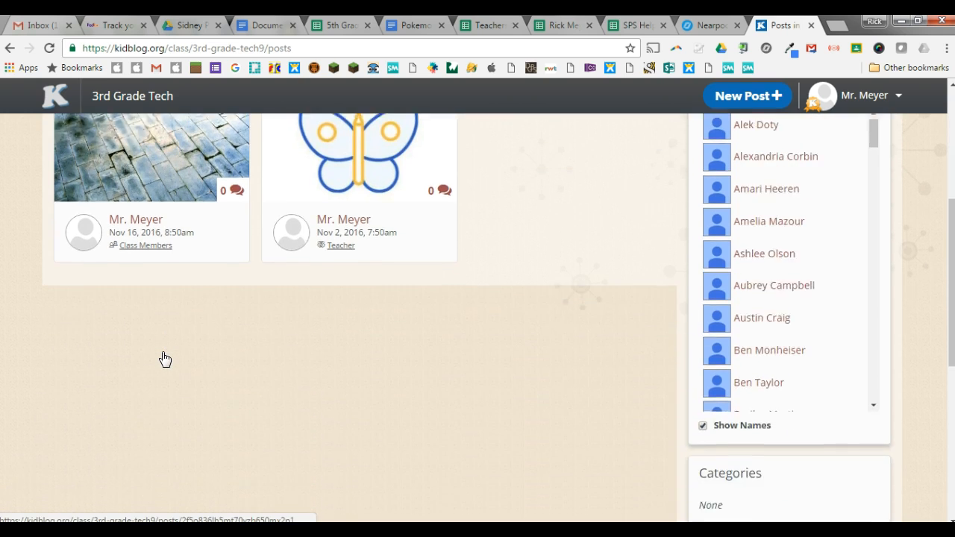
scroll(163, 354, "down", 3)
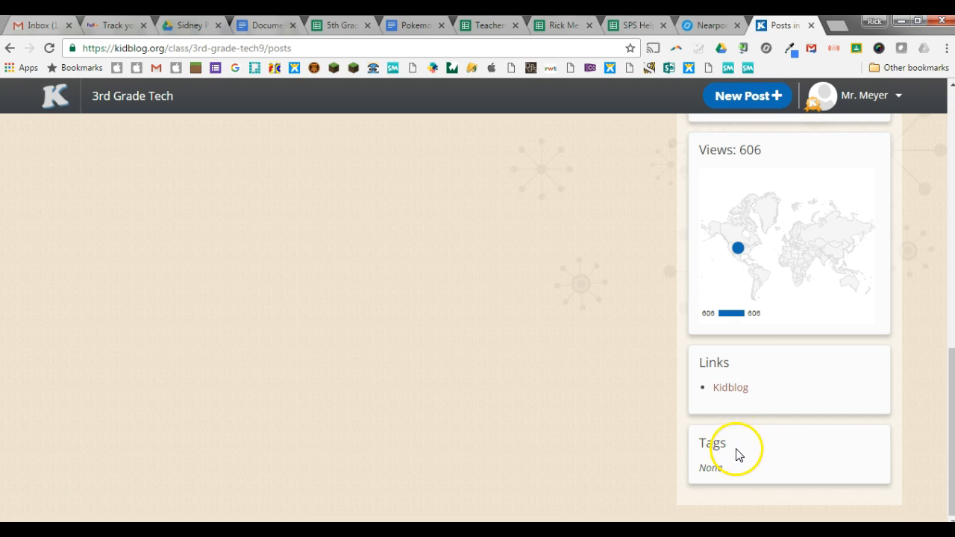
scroll(330, 373, "up", 6)
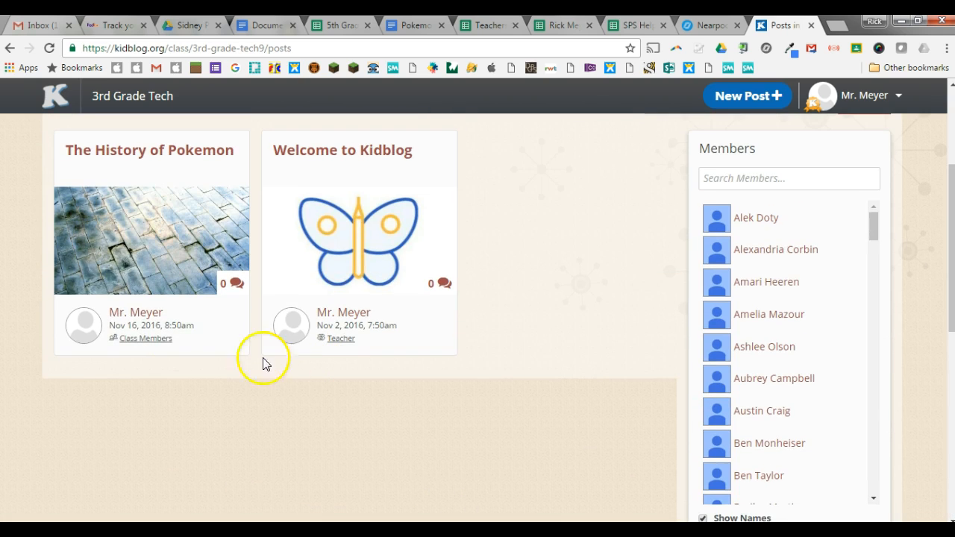
Open the published post "The History of Pokemon" from the class page and look through its content and comment area
left_click(138, 153)
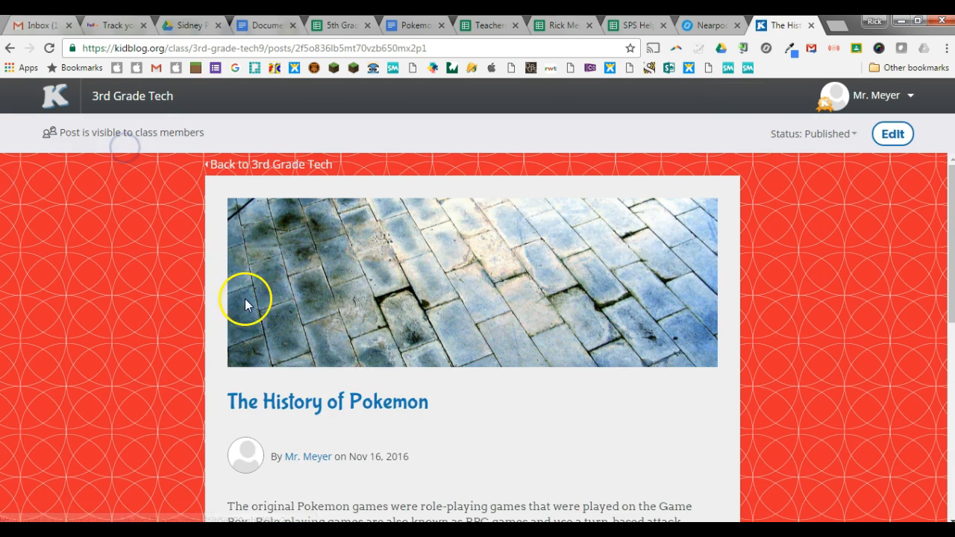
scroll(284, 350, "down", 10)
scroll(321, 396, "up", 6)
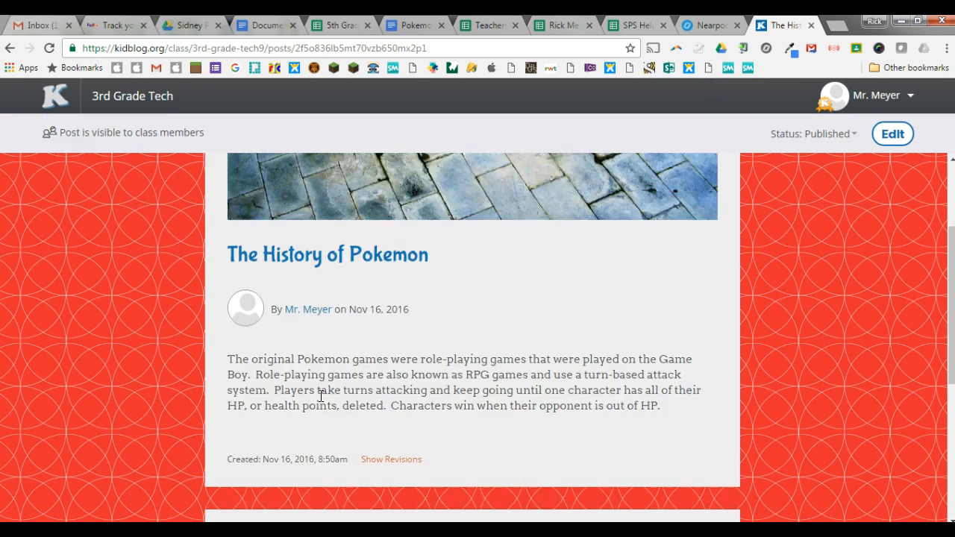
scroll(320, 397, "down", 3)
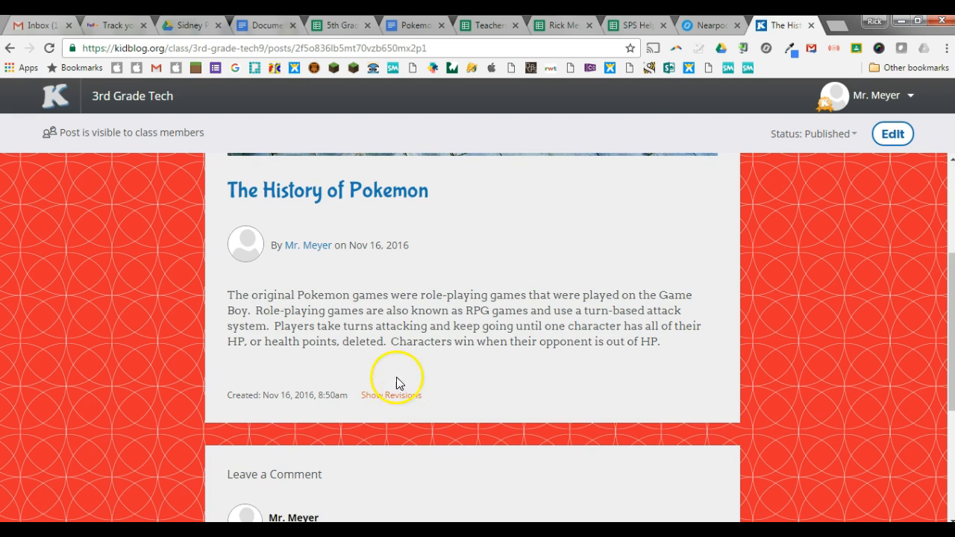
Edit the published post to add the tags Pokemon, Pokemon Go and Walking, and publish the update to Classmates
scroll(358, 349, "up", 3)
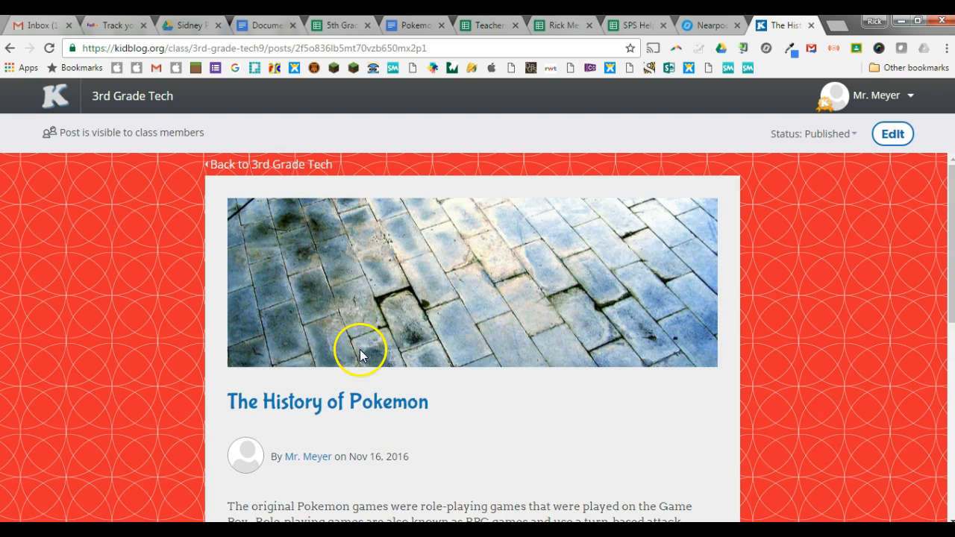
left_click(891, 133)
scroll(424, 350, "down", 10)
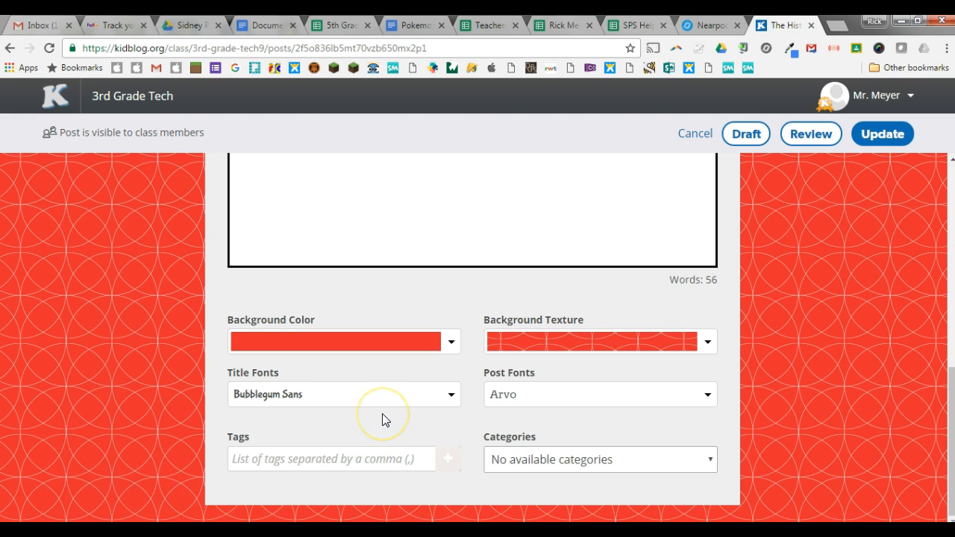
left_click(346, 458)
type("Pokemon,")
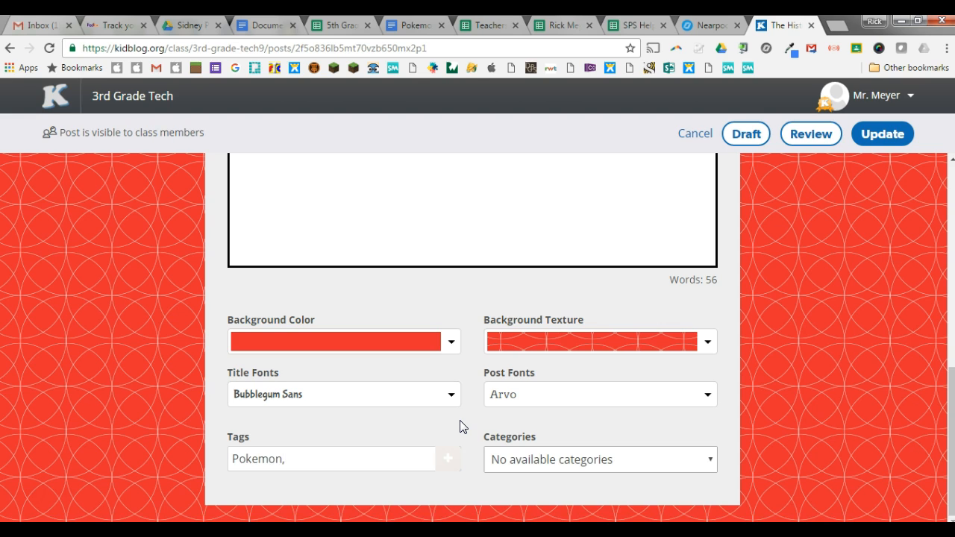
type("Popkem")
key("BackSpace")
key("BackSpace")
key("BackSpace")
type("emon Go, Walking")
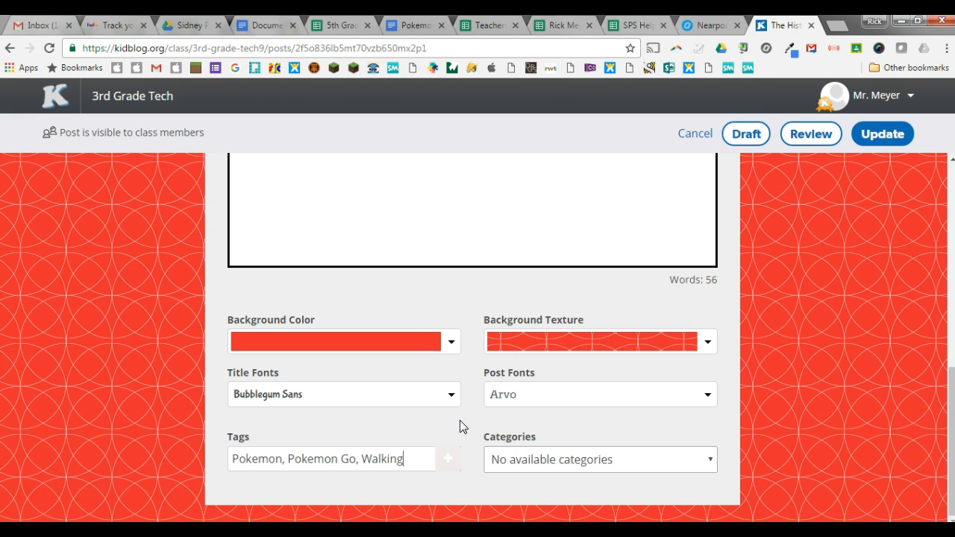
key("Return")
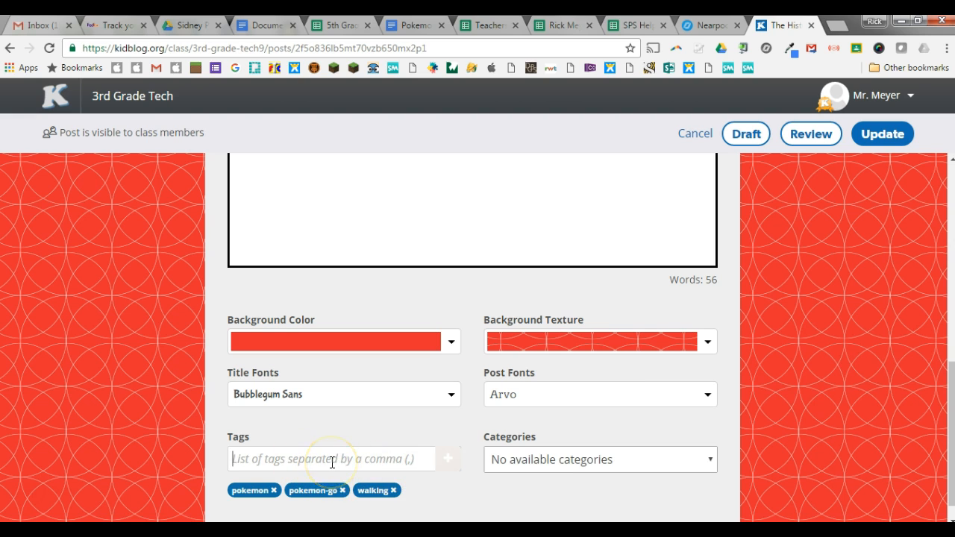
left_click(871, 139)
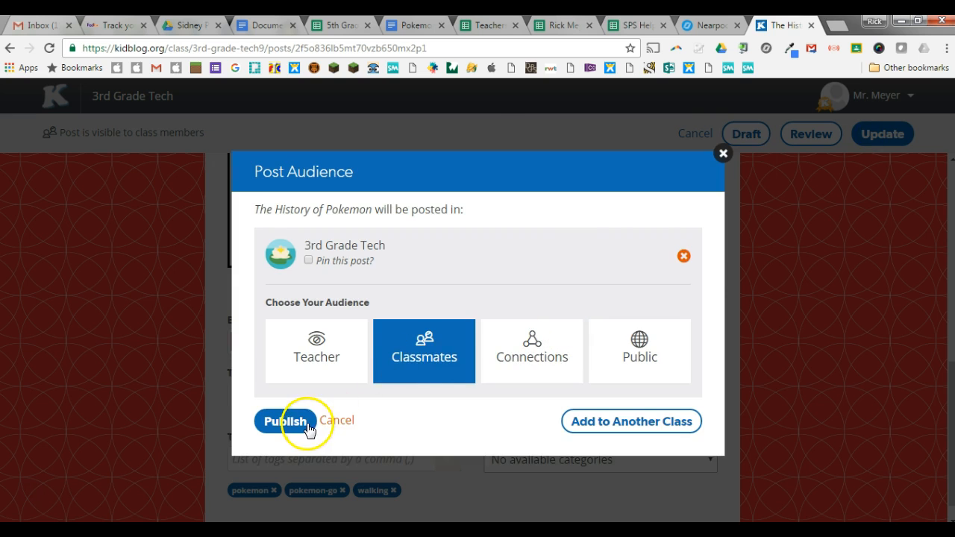
left_click(309, 428)
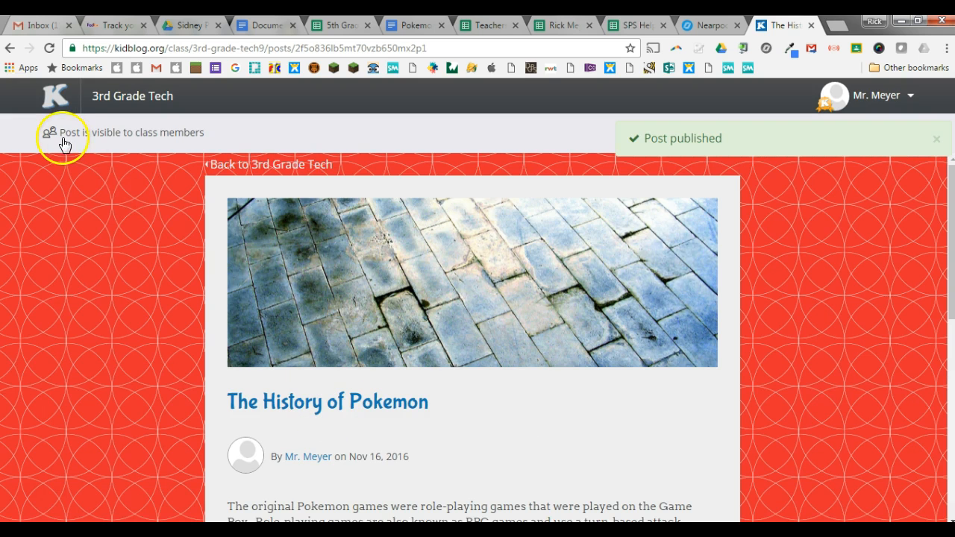
Return to the 3rd Grade Tech class page and check its post list and Tags section for the new tags
left_click(273, 165)
scroll(440, 383, "down", 10)
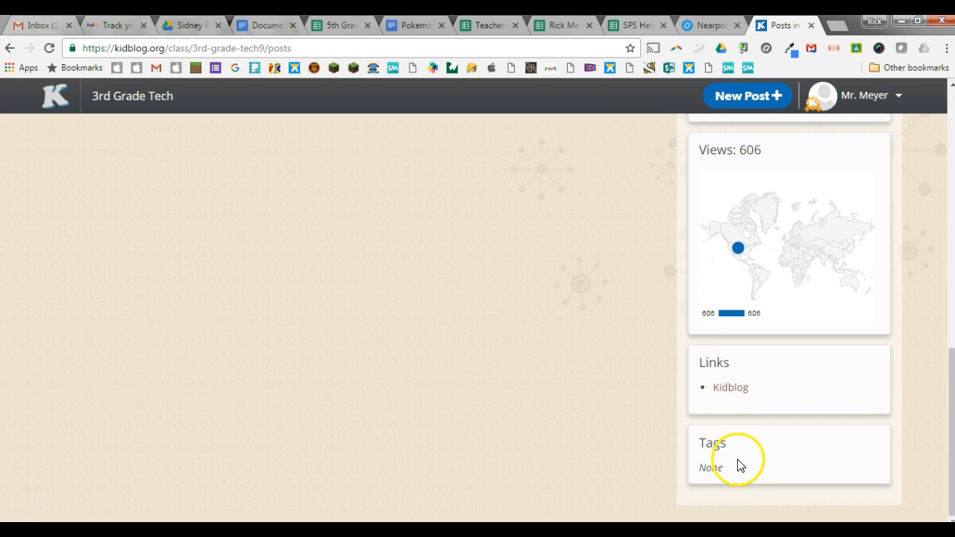
scroll(509, 398, "up", 10)
scroll(508, 405, "down", 1)
scroll(509, 405, "down", 3)
scroll(509, 405, "up", 5)
scroll(508, 405, "down", 10)
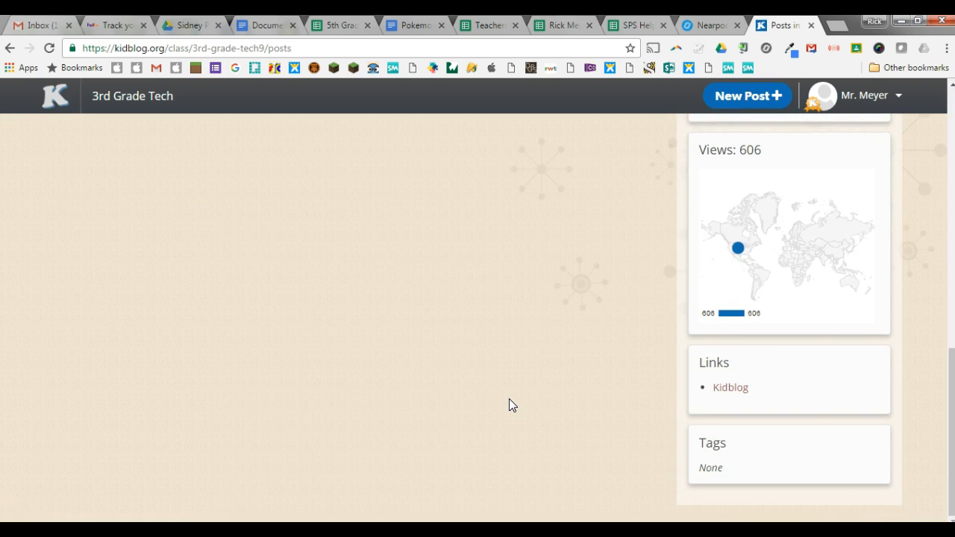
scroll(509, 405, "up", 10)
Reload the class page and check the Tags section and the list of posts again
left_click(50, 48)
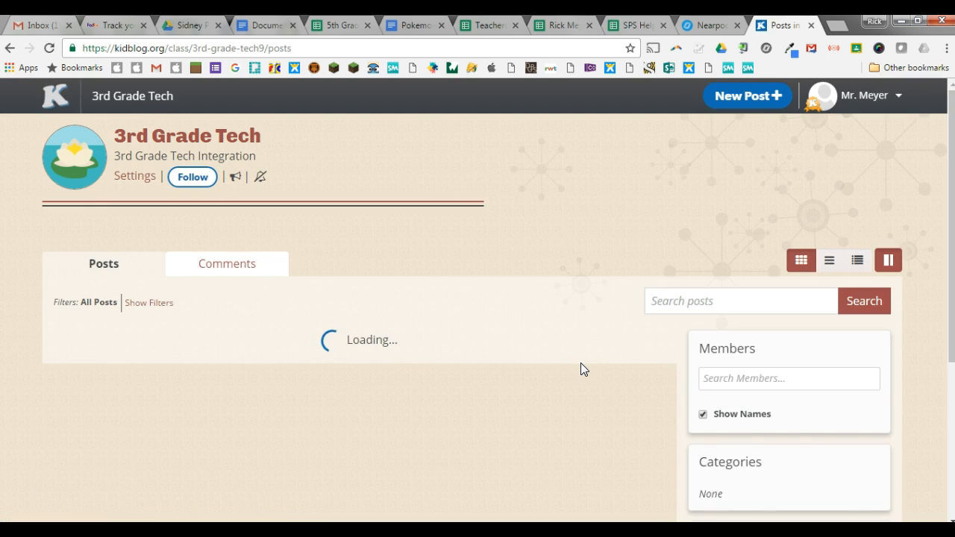
scroll(580, 370, "down", 5)
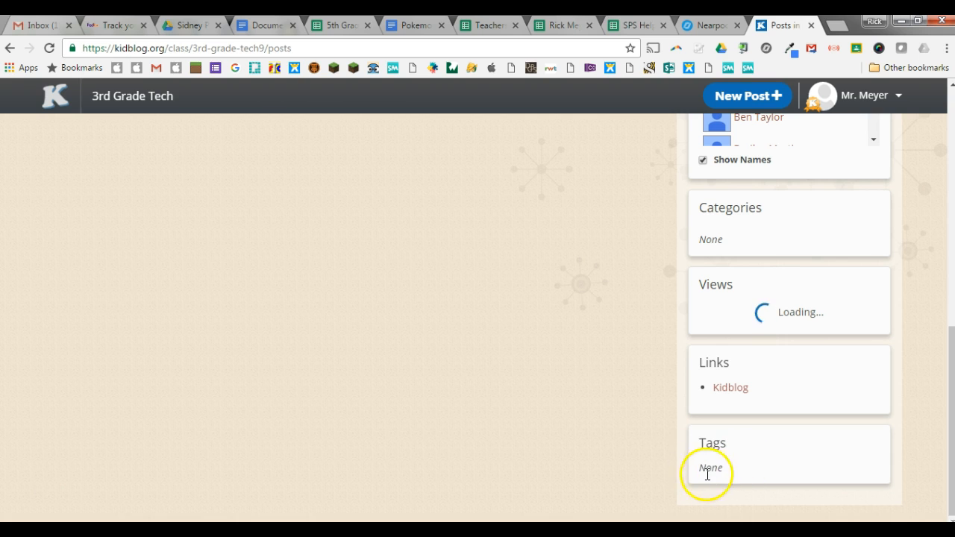
scroll(596, 415, "up", 10)
scroll(416, 409, "down", 2)
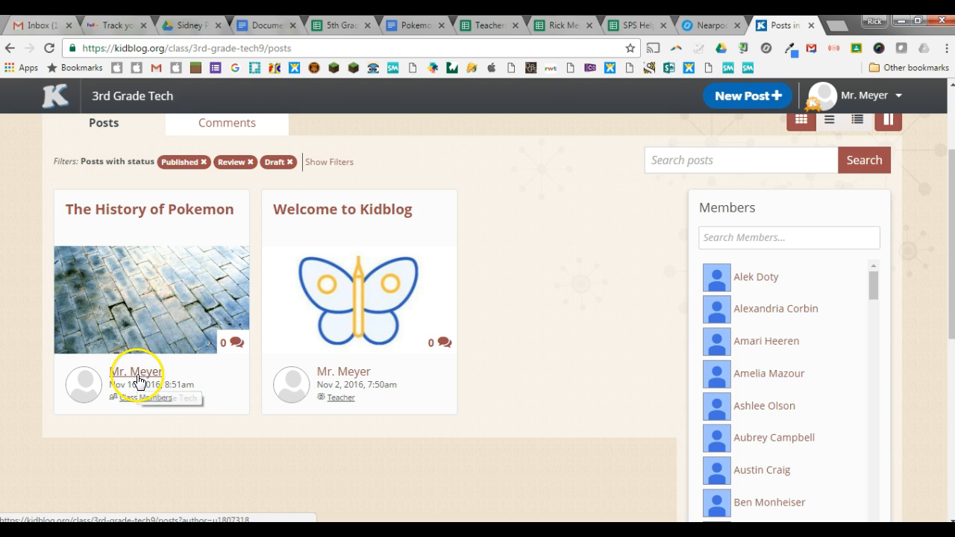
Reopen "The History of Pokemon" for editing, check its saved tags, and publish the post again
left_click(143, 209)
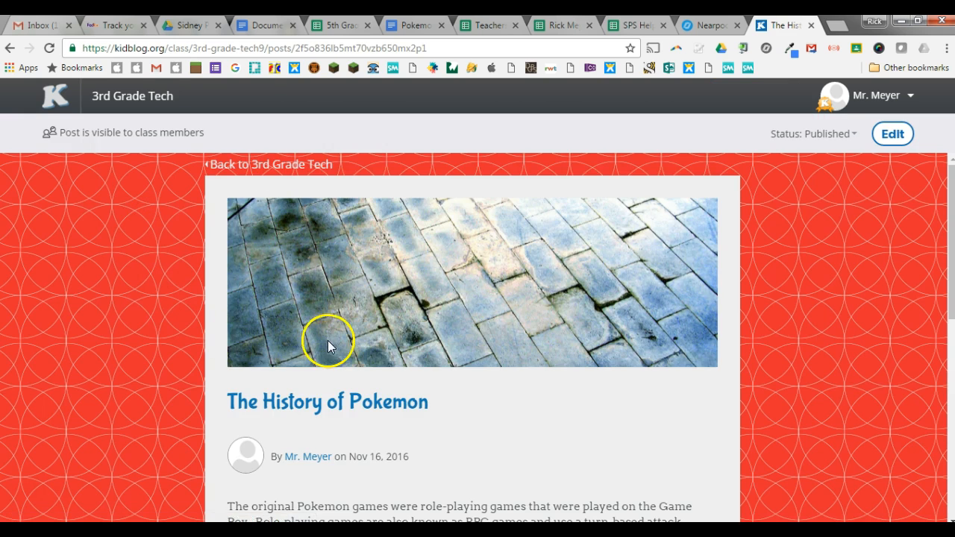
scroll(327, 340, "down", 10)
scroll(328, 341, "up", 10)
left_click(891, 134)
scroll(442, 266, "down", 8)
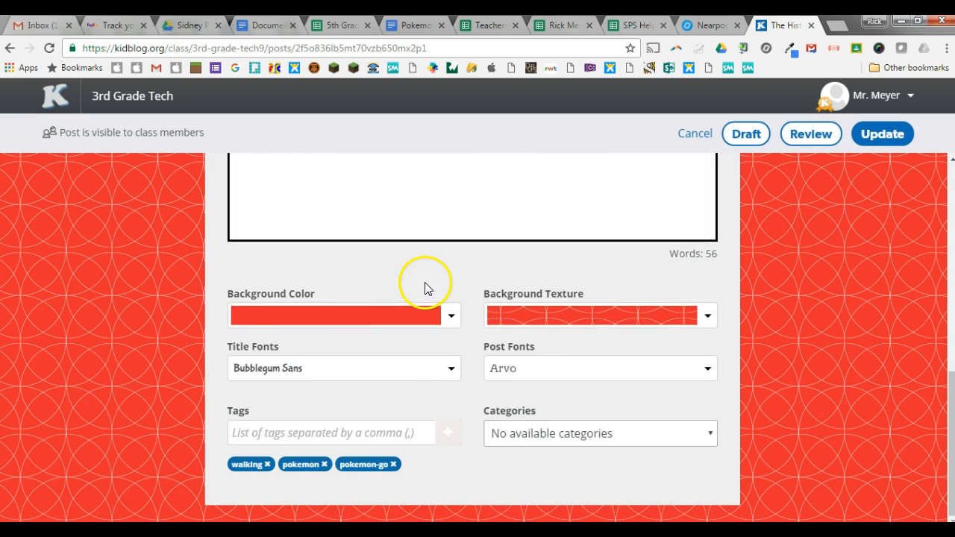
scroll(351, 426, "up", 8)
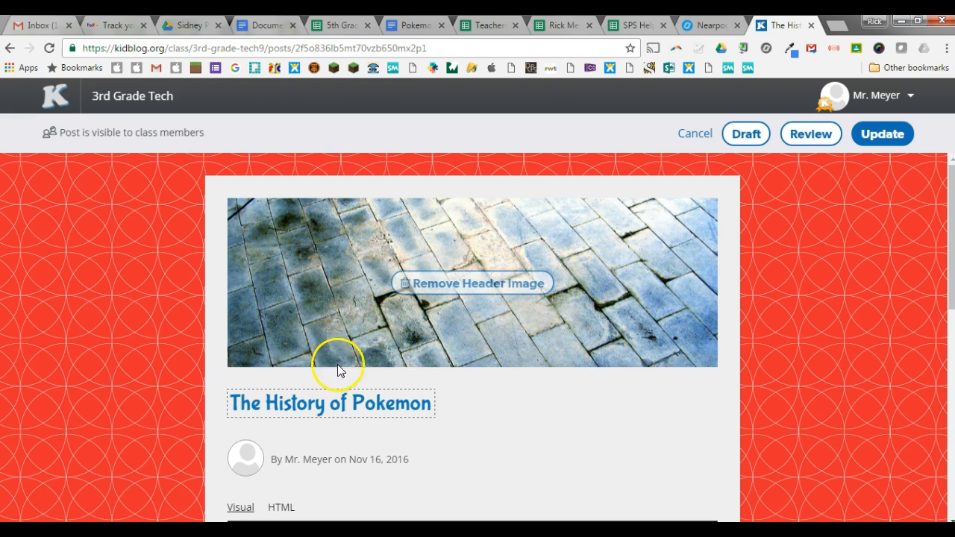
left_click(885, 134)
left_click(284, 422)
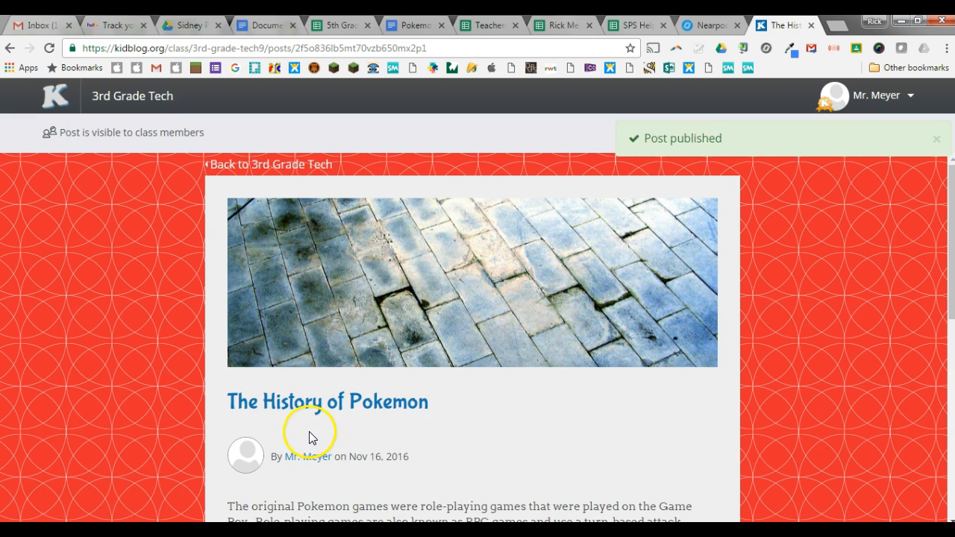
Look through the republished post from its header image and body text to its tags and comment area
scroll(500, 410, "down", 4)
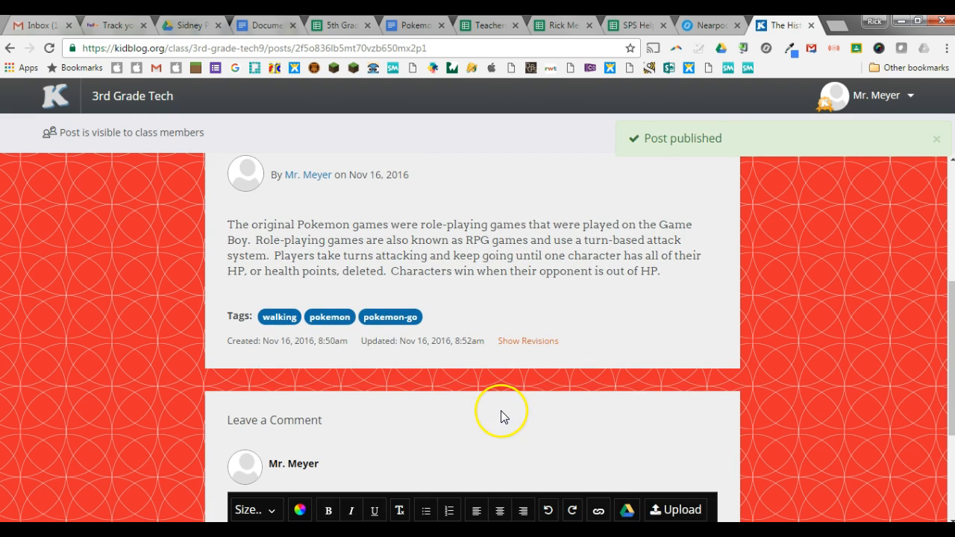
scroll(501, 416, "up", 4)
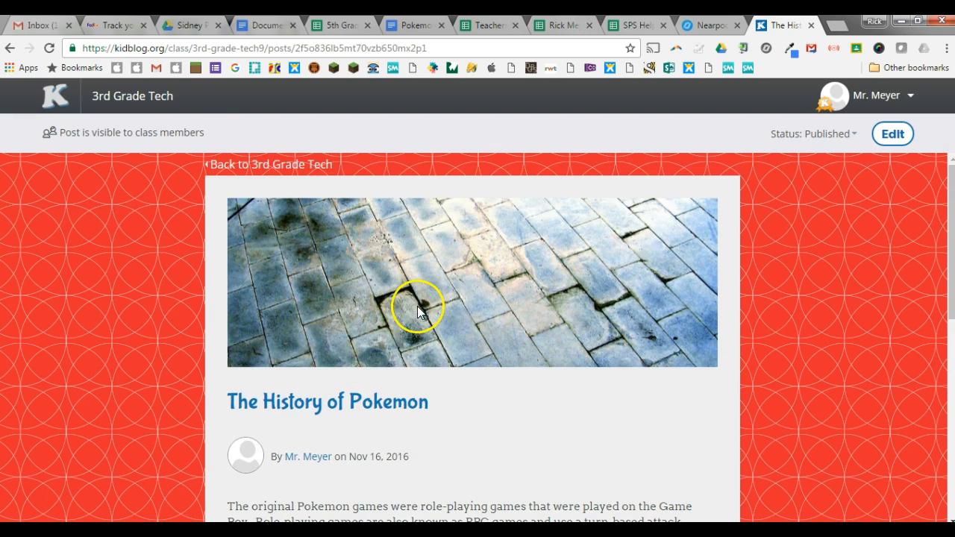
scroll(418, 312, "down", 6)
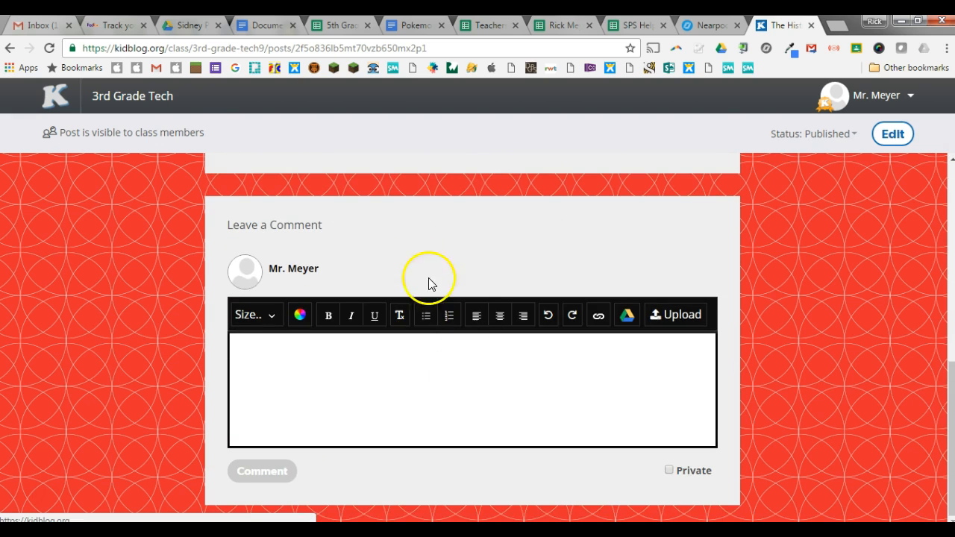
scroll(422, 282, "up", 6)
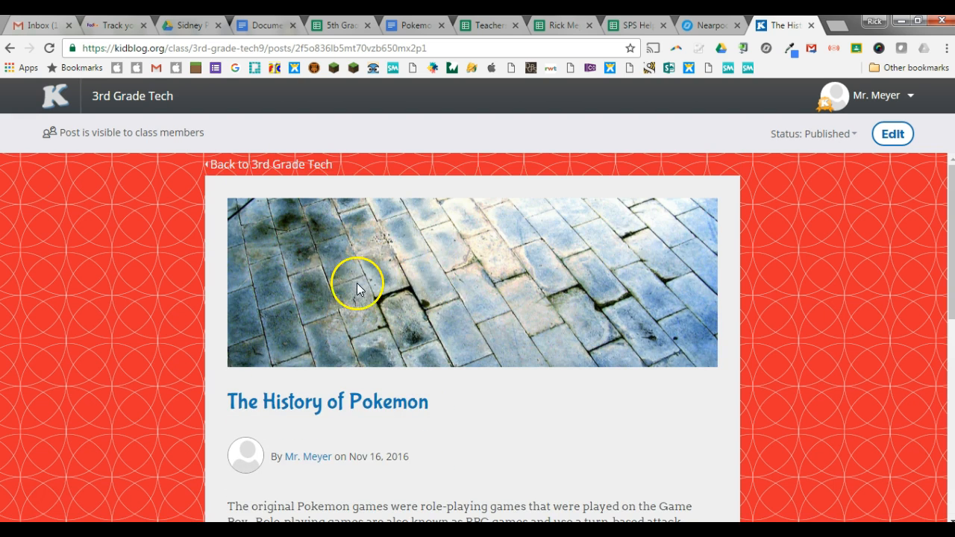
scroll(406, 286, "down", 6)
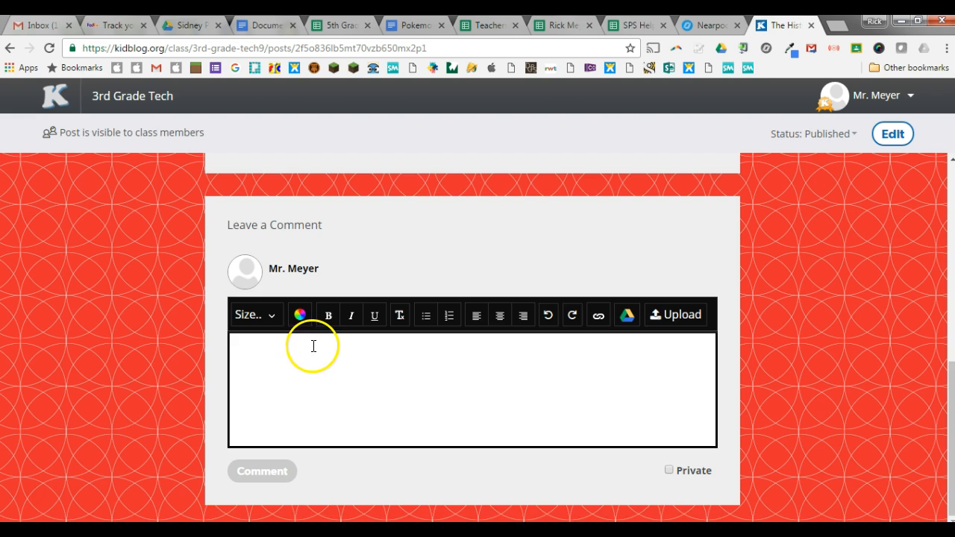
scroll(313, 346, "up", 4)
scroll(423, 328, "down", 4)
Post a comment that greets the author by name and says "that was a way cool post!", and view it under the post
left_click(407, 357)
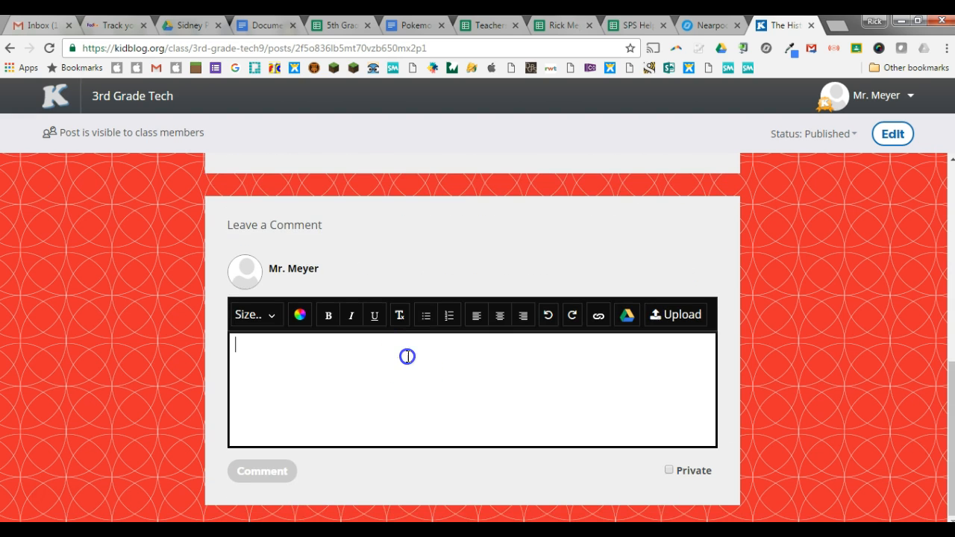
type("Hey Mr")
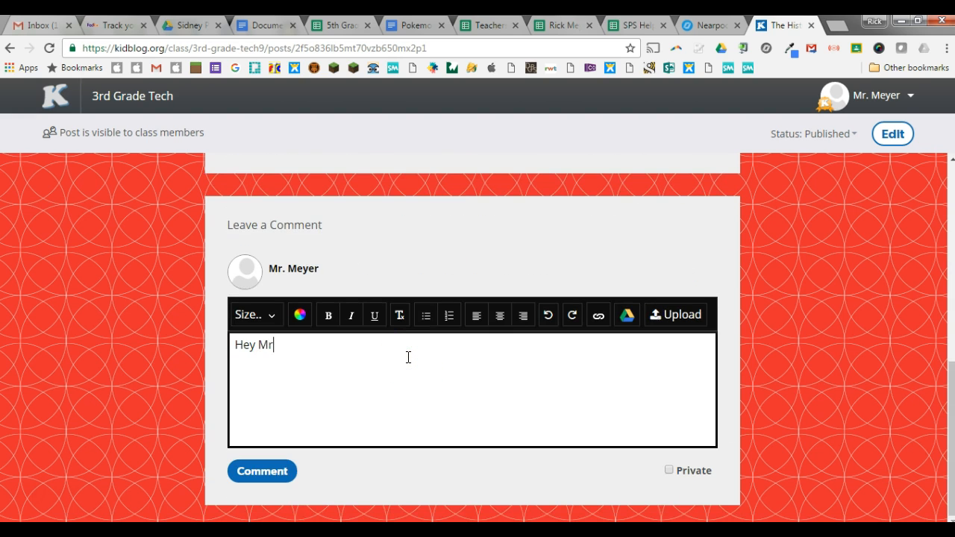
type("hat was a way cool post!")
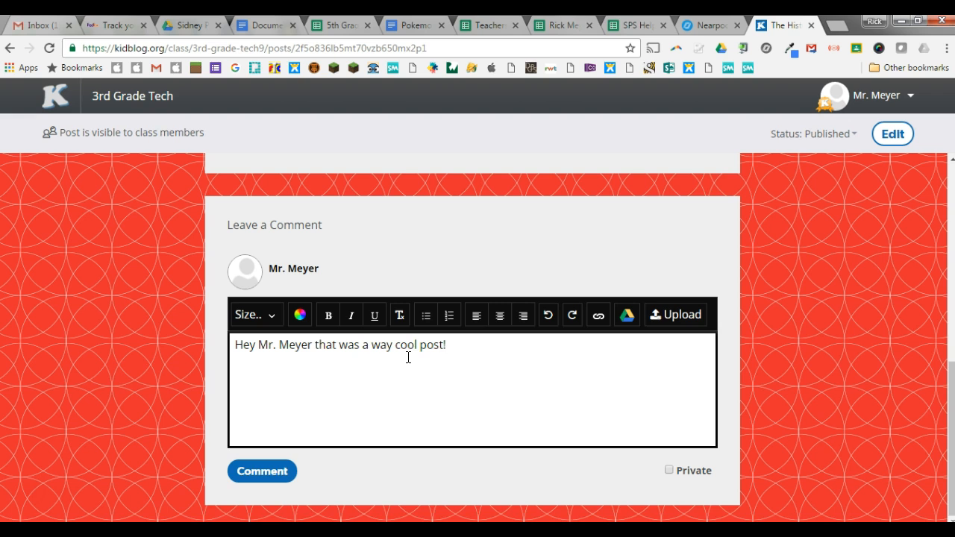
left_click(282, 475)
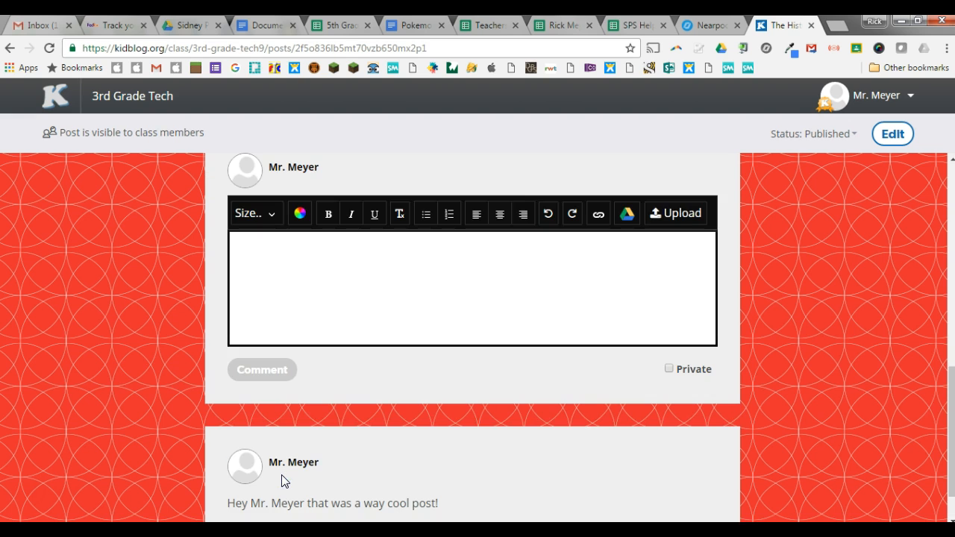
scroll(387, 411, "down", 1)
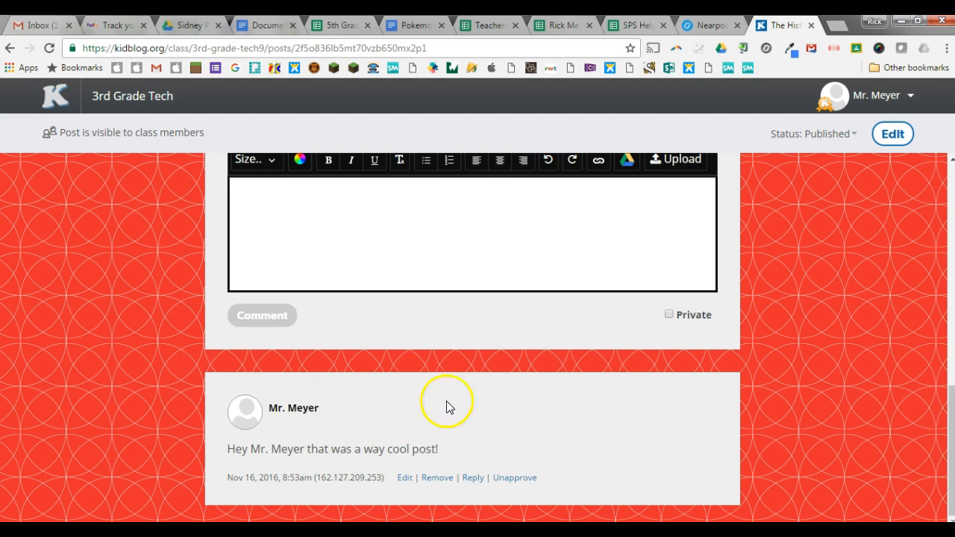
scroll(447, 400, "up", 10)
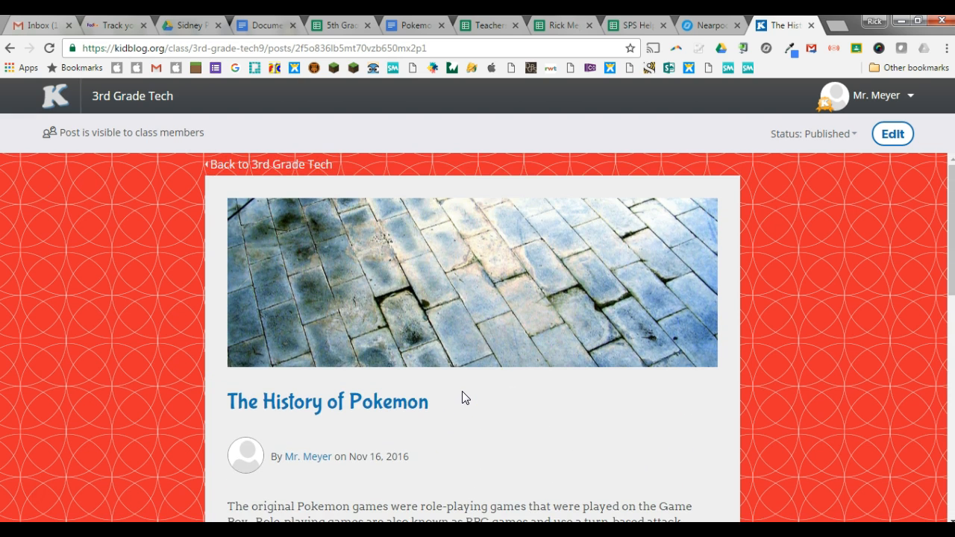